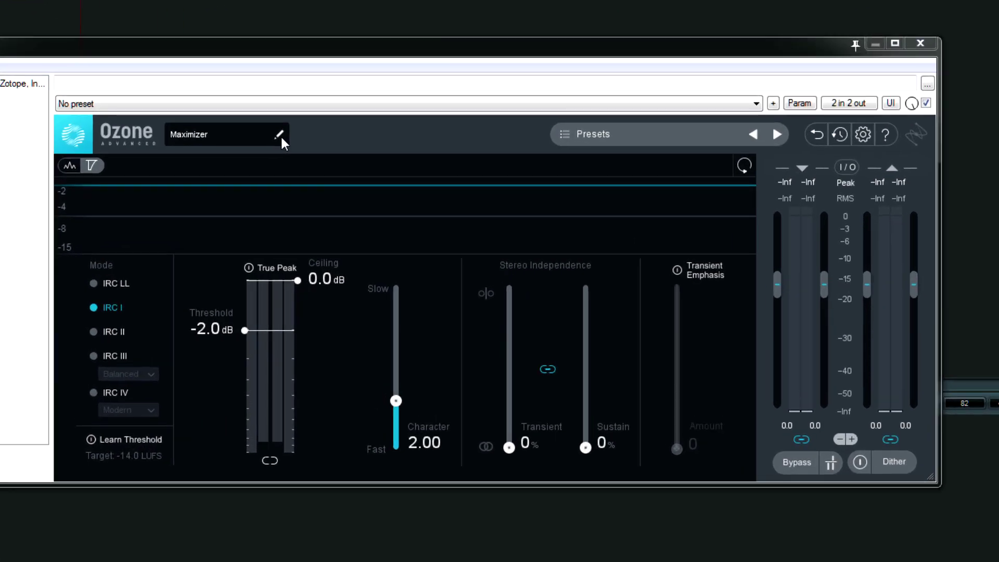
Switch the Maximizer graph to the frequency spectrum view.
{"action": "left_click", "coordinate": [67, 169]}
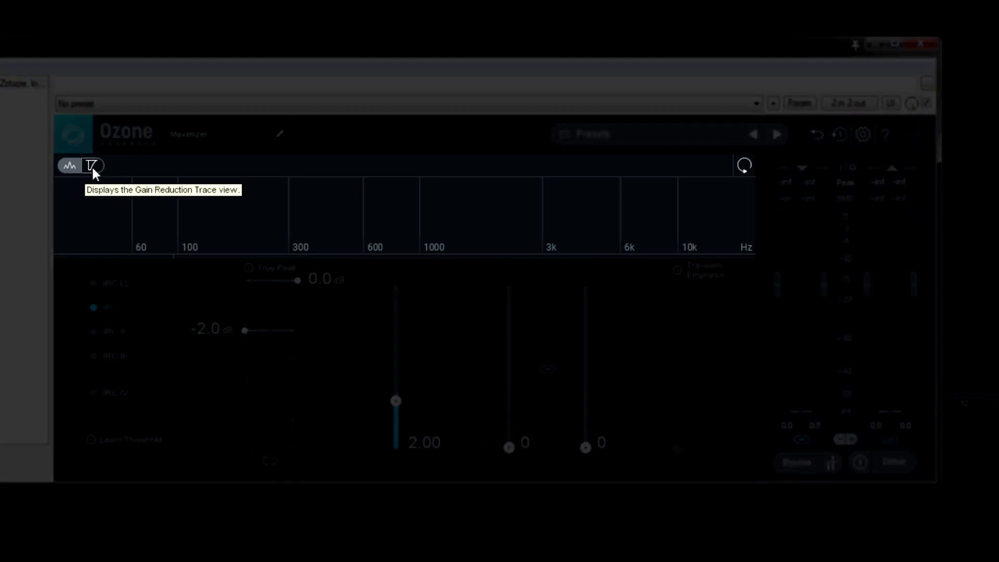
Restore the gain reduction trace and switch the limiting mode to IRC LL.
{"action": "left_click", "coordinate": [92, 166]}
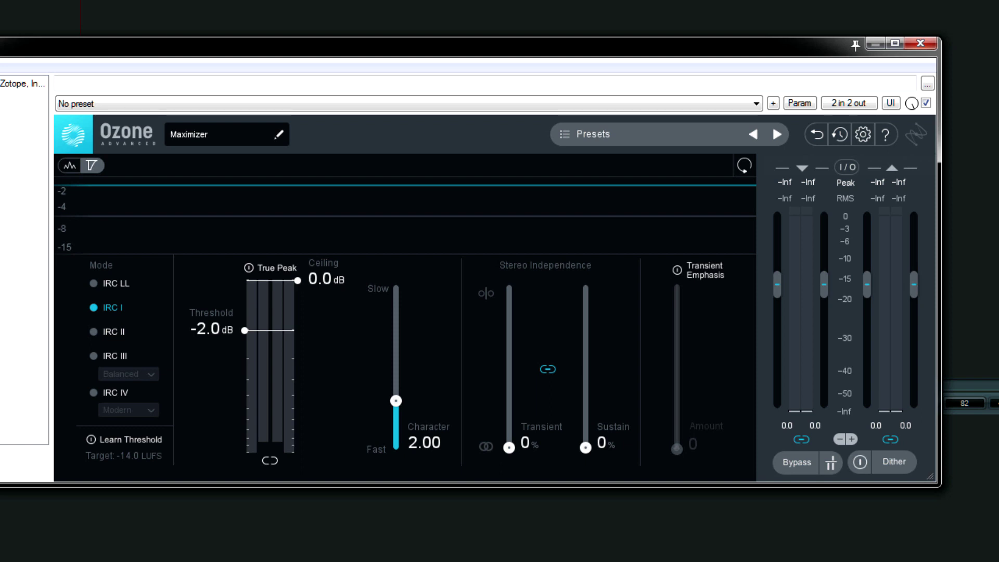
{"action": "left_click", "coordinate": [112, 283]}
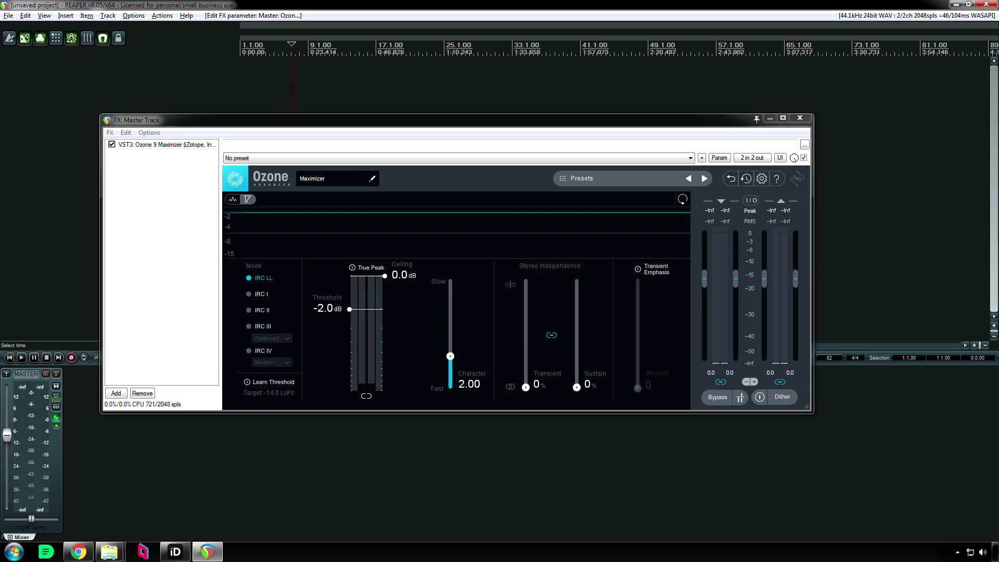
Play and stop the master briefly, then switch the limiting mode back to IRC I.
{"action": "key", "text": "space"}
{"action": "key", "text": "space"}
{"action": "left_click", "coordinate": [255, 295]}
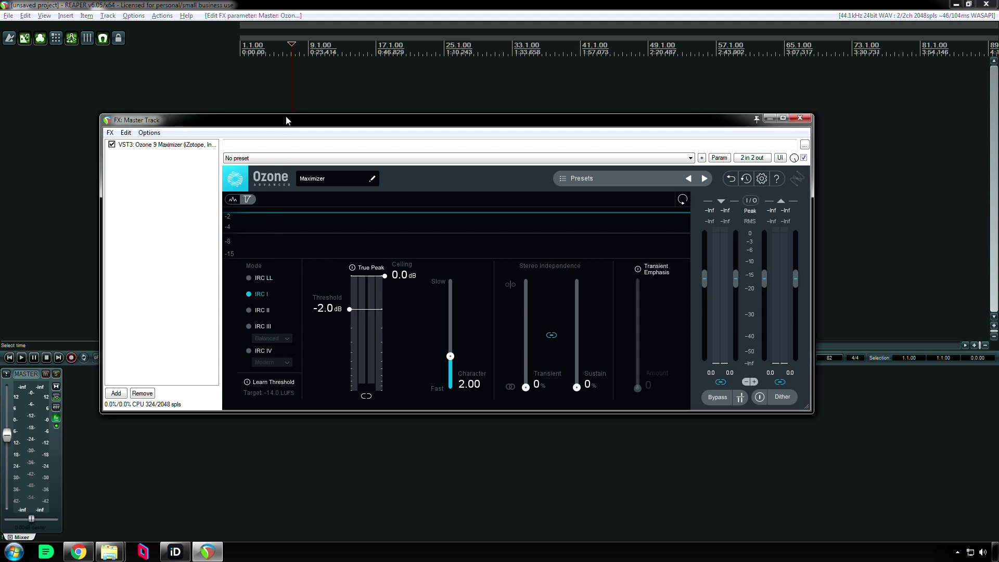
{"action": "left_click", "coordinate": [292, 95]}
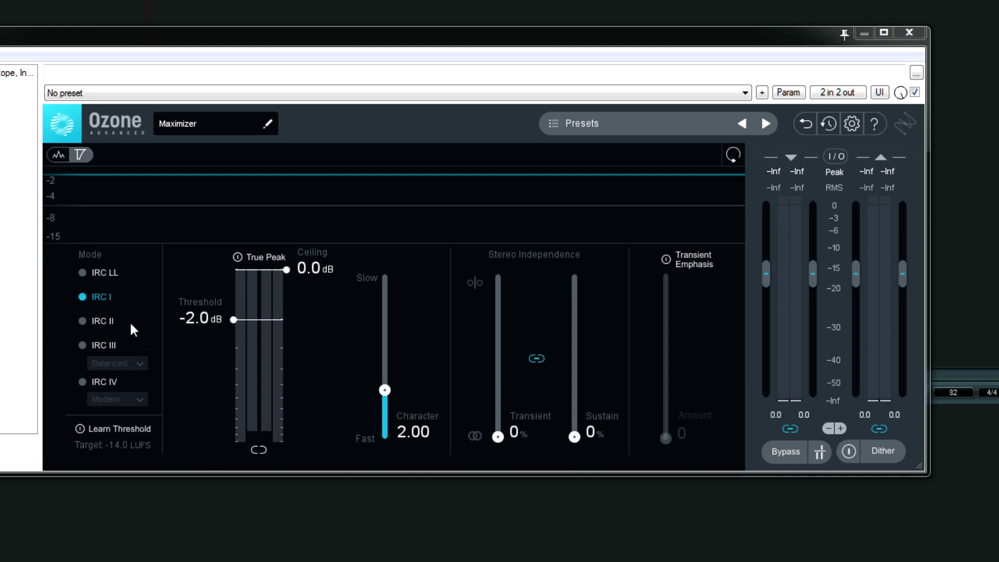
Try IRC II and IRC III, settling on IRC II as the limiting mode.
{"action": "left_click", "coordinate": [103, 321]}
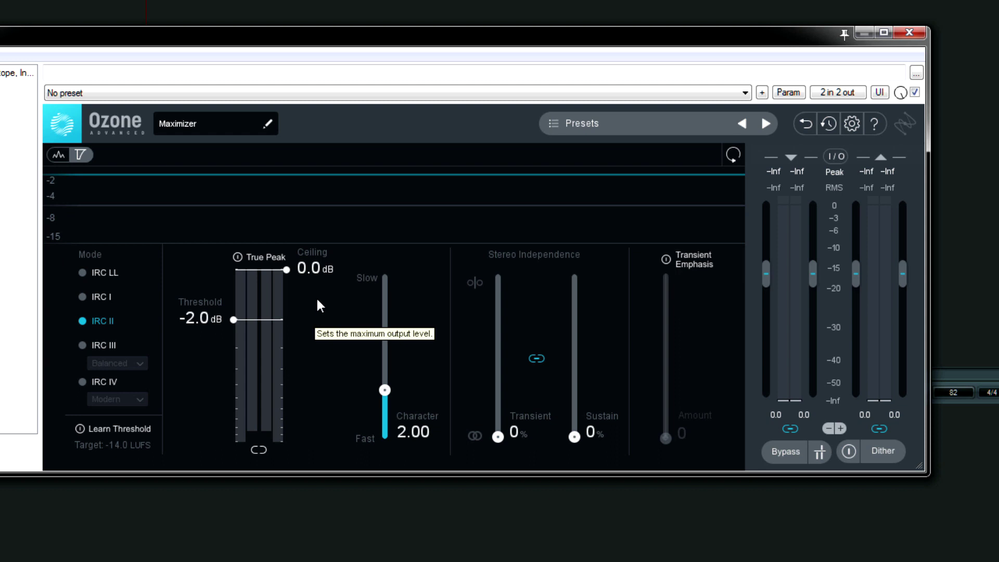
{"action": "left_click", "coordinate": [102, 346]}
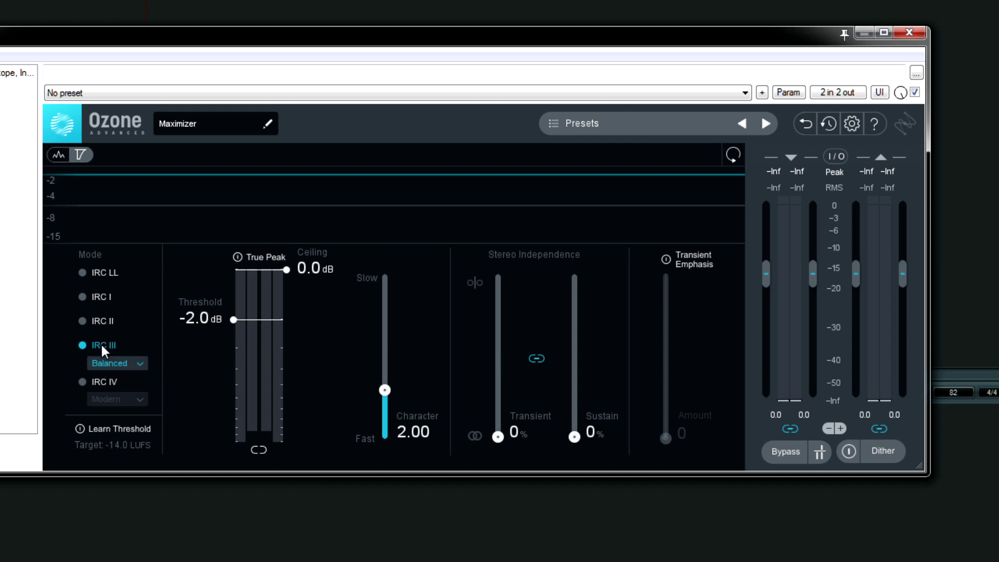
{"action": "left_click", "coordinate": [100, 322]}
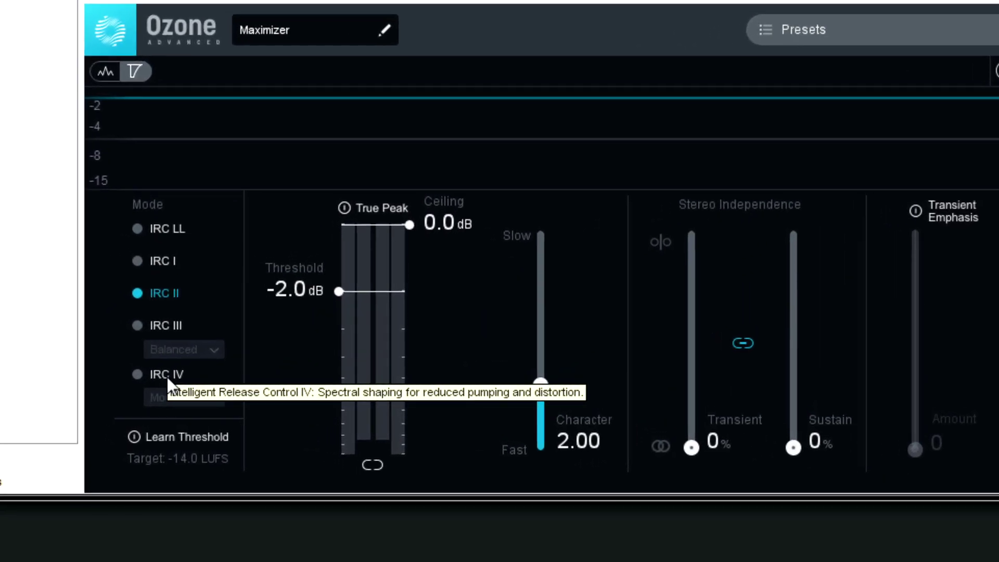
Switch the limiting mode to IRC IV with its Modern style.
{"action": "left_click", "coordinate": [167, 377]}
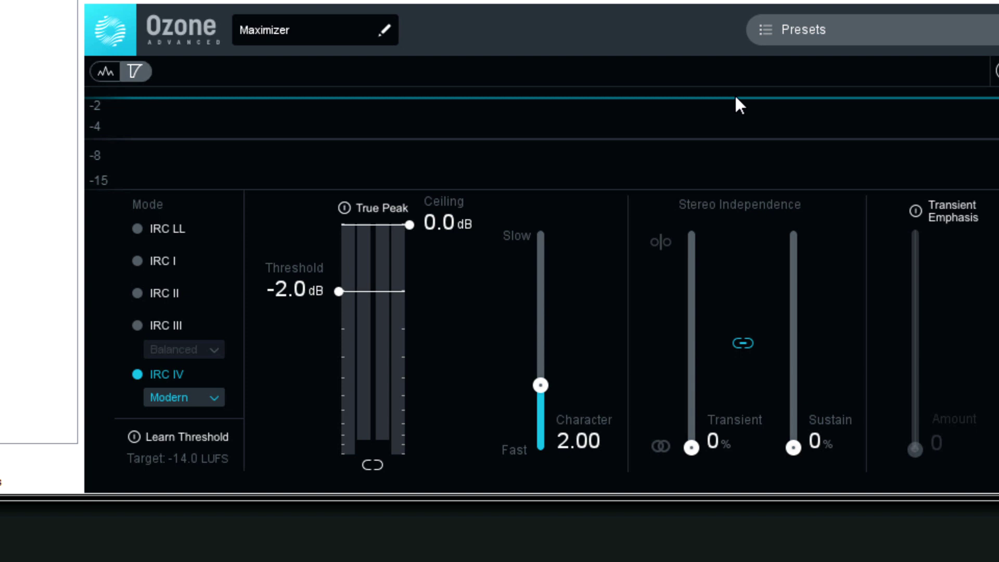
{"action": "left_click", "coordinate": [187, 399]}
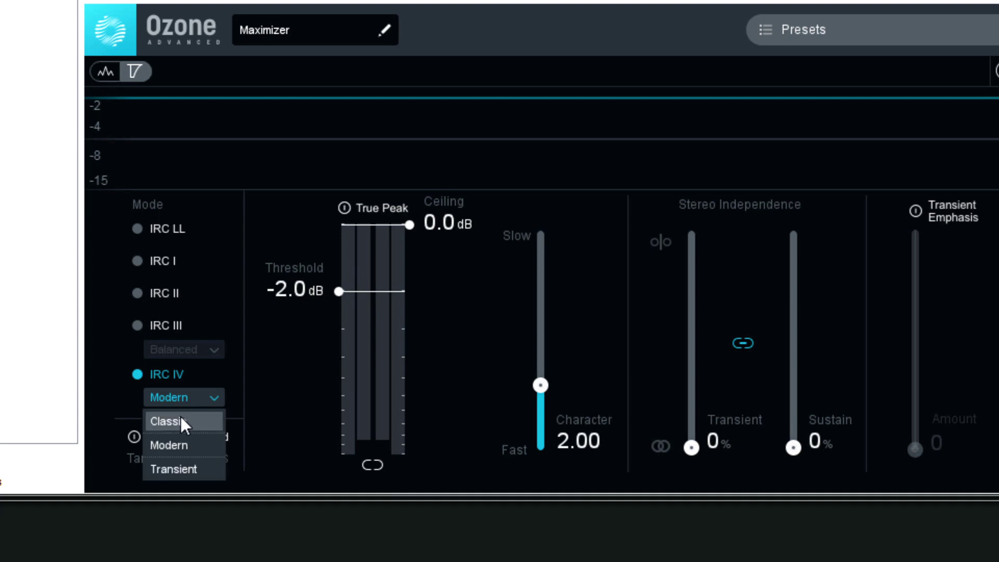
{"action": "left_click", "coordinate": [181, 421]}
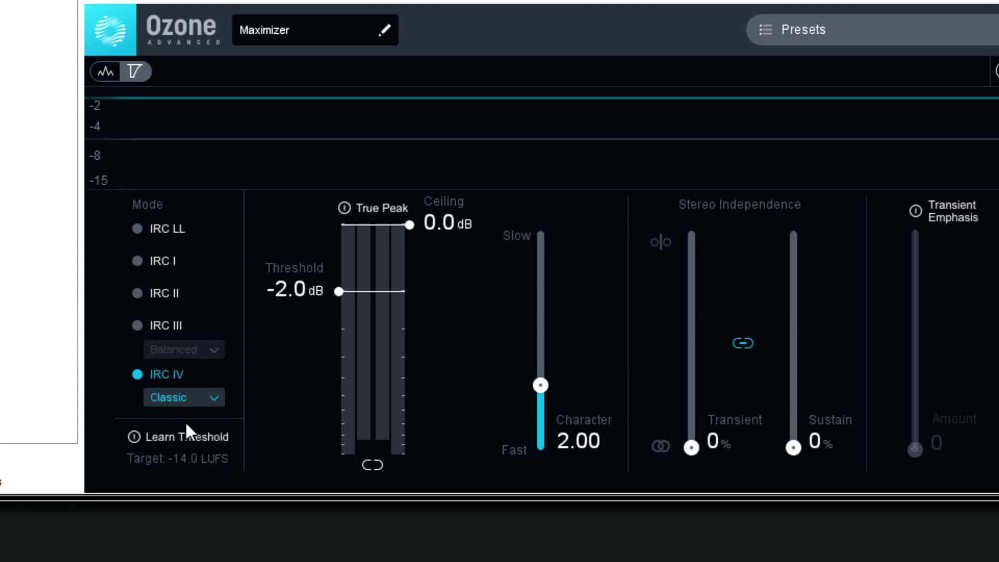
{"action": "left_click", "coordinate": [210, 399]}
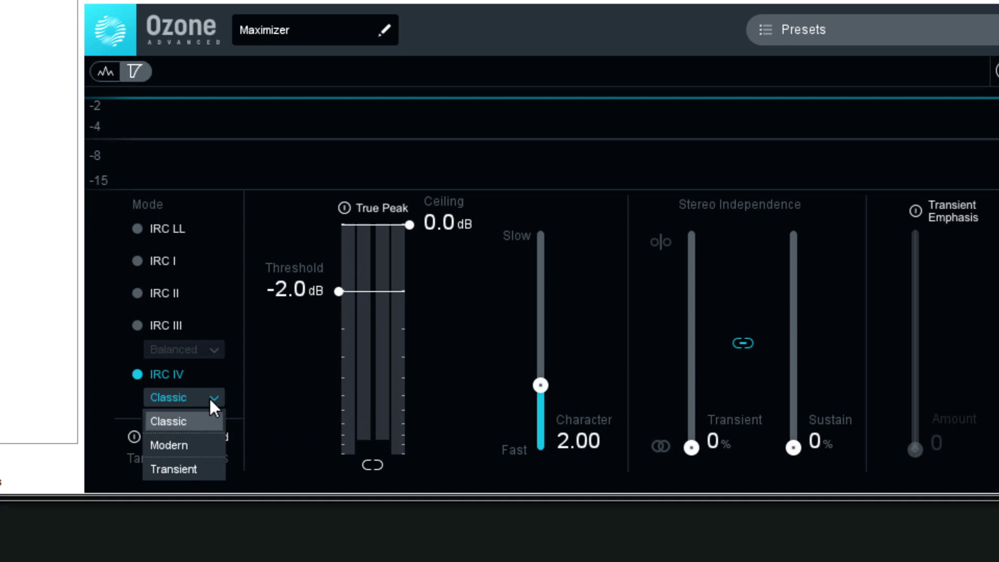
{"action": "left_click", "coordinate": [182, 439]}
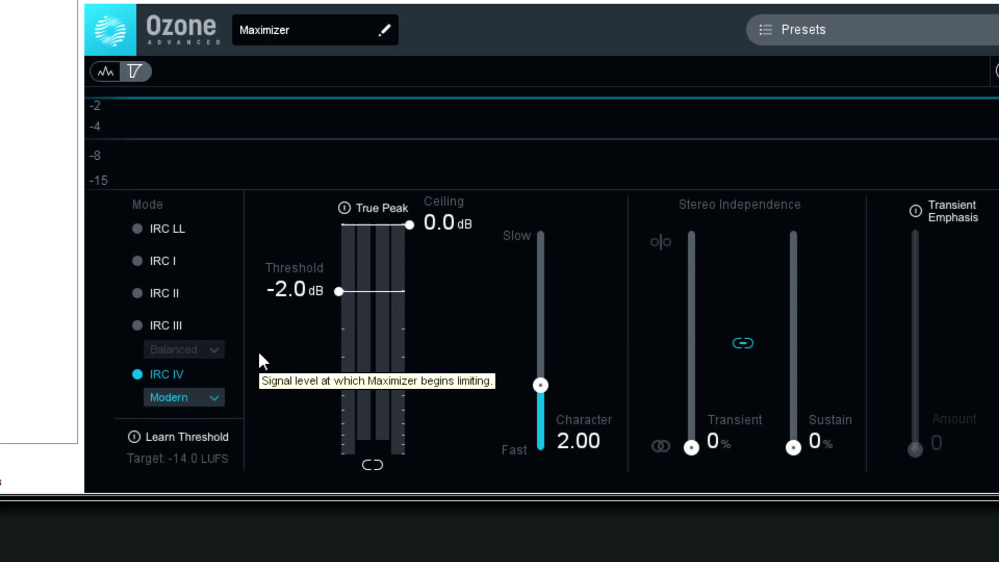
{"action": "left_click", "coordinate": [200, 397]}
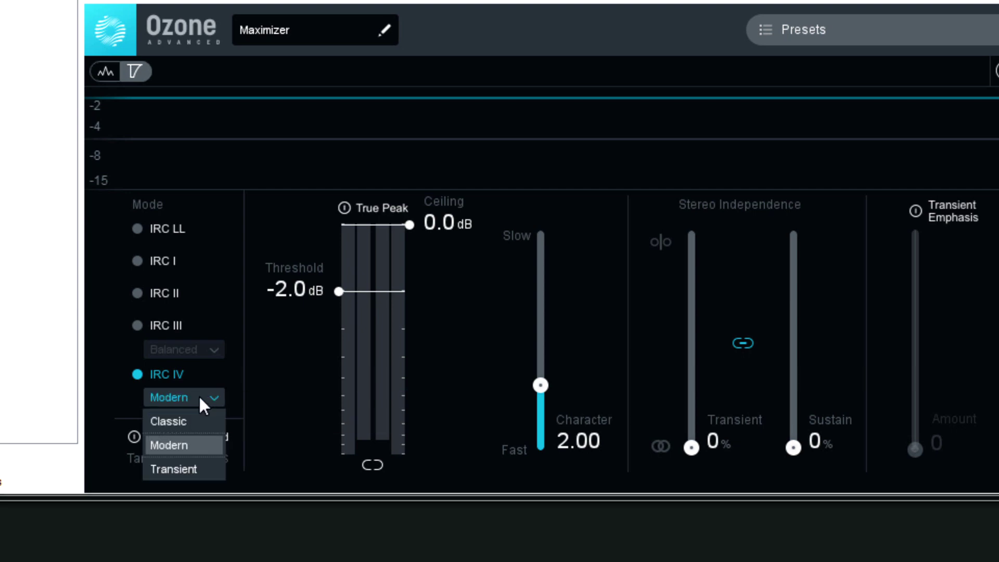
{"action": "left_click", "coordinate": [183, 470]}
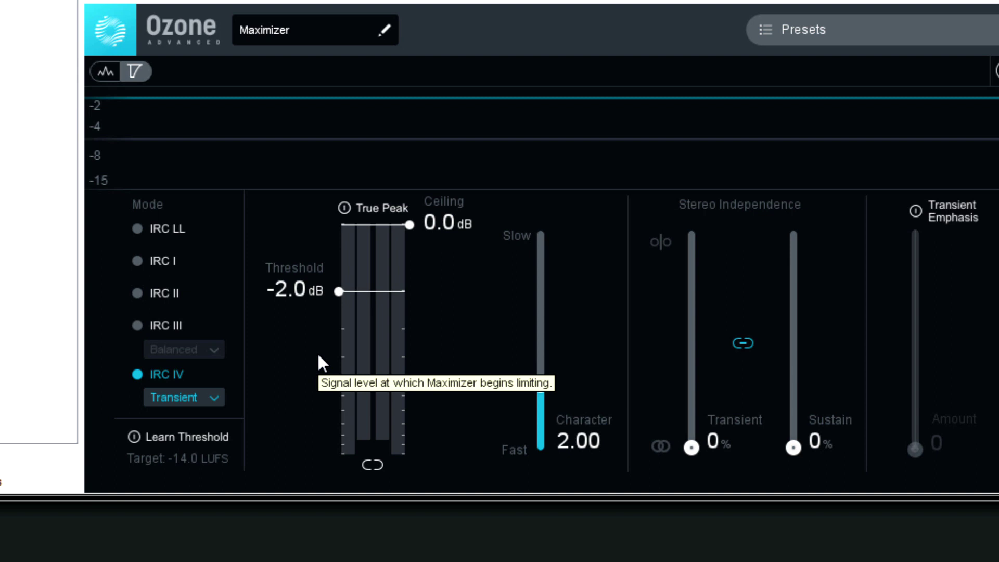
{"action": "left_click", "coordinate": [183, 400]}
{"action": "left_click", "coordinate": [182, 443]}
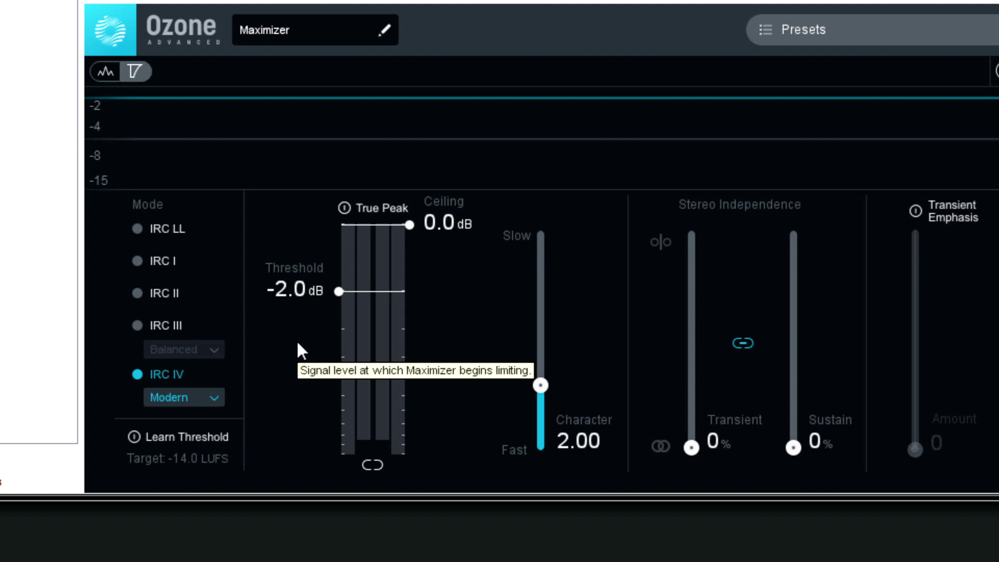
{"action": "left_click", "coordinate": [167, 293]}
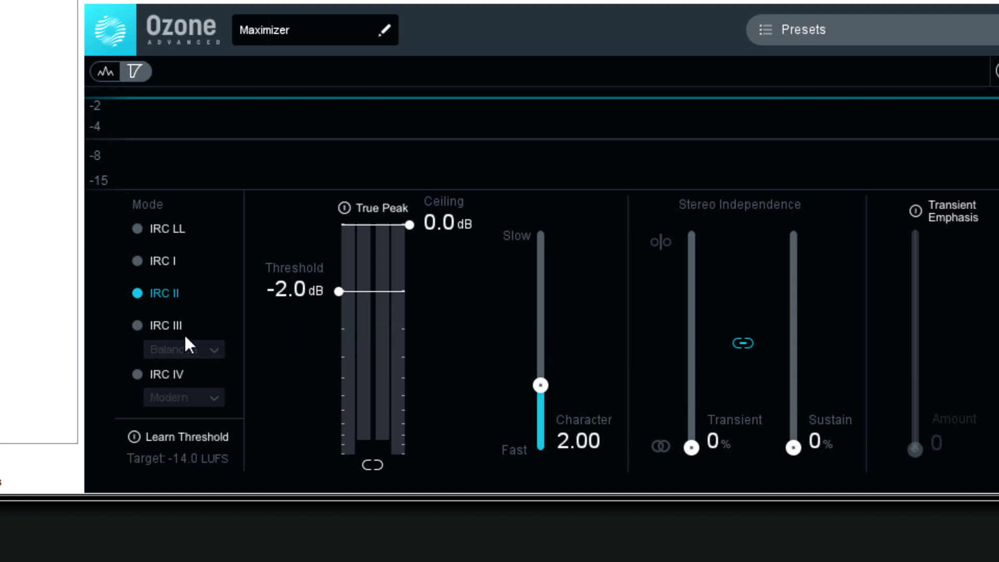
{"action": "left_click", "coordinate": [168, 331]}
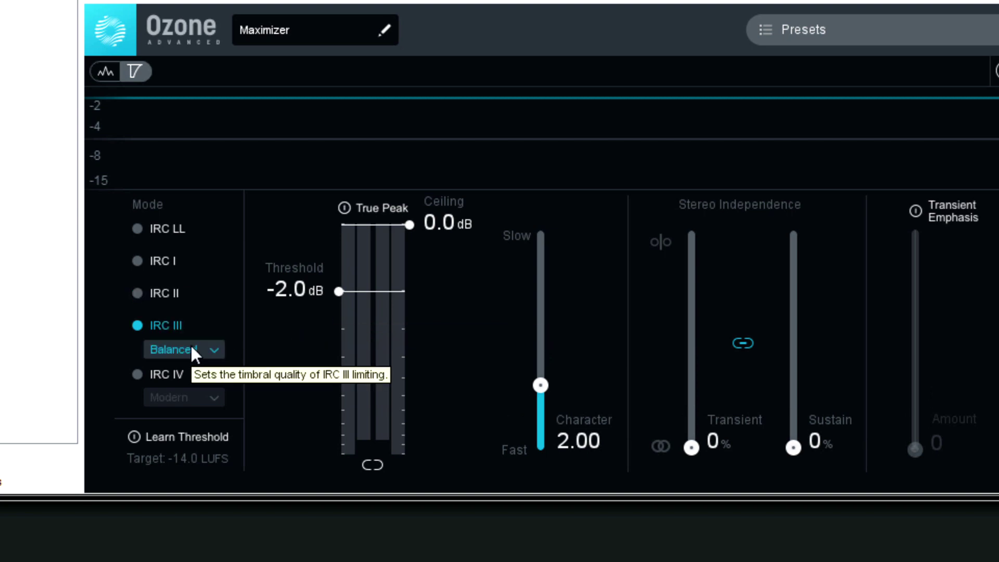
{"action": "left_click", "coordinate": [191, 346]}
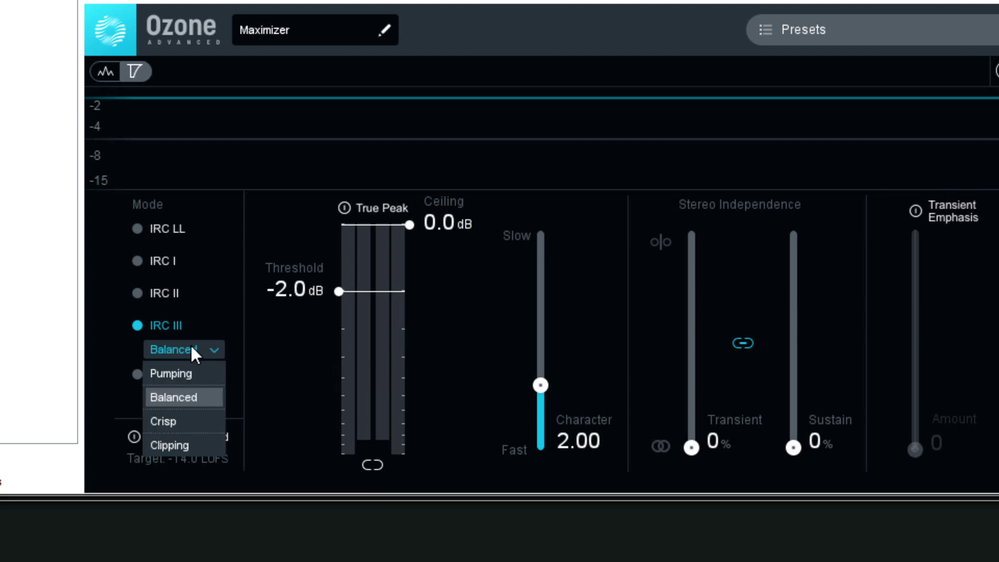
{"action": "left_click", "coordinate": [192, 373]}
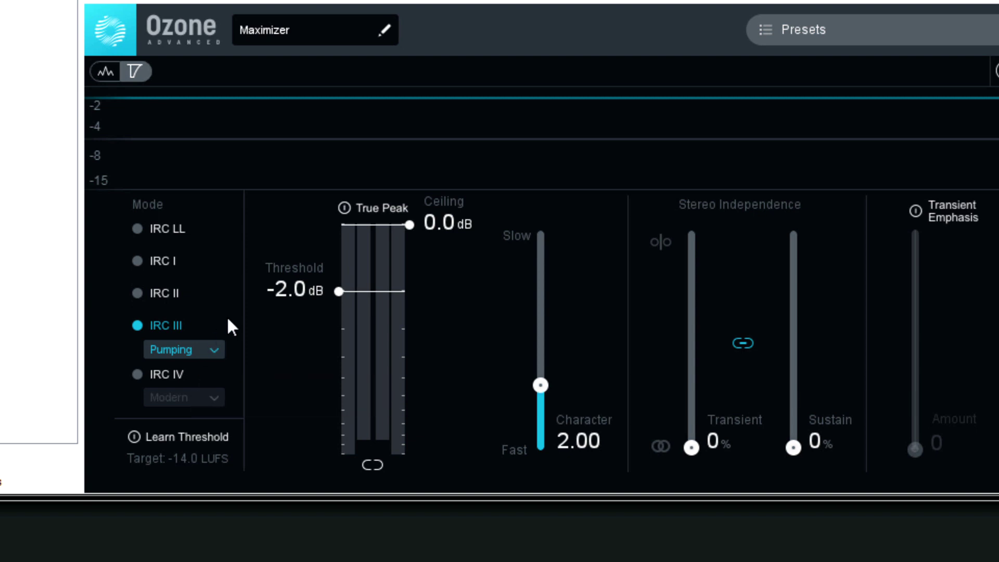
{"action": "left_click", "coordinate": [196, 349]}
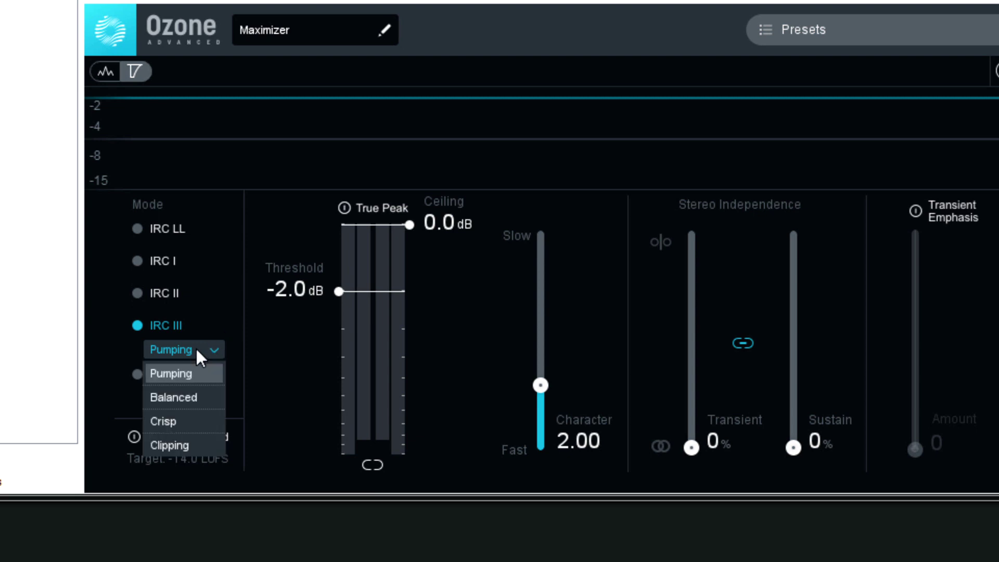
{"action": "left_click", "coordinate": [194, 398]}
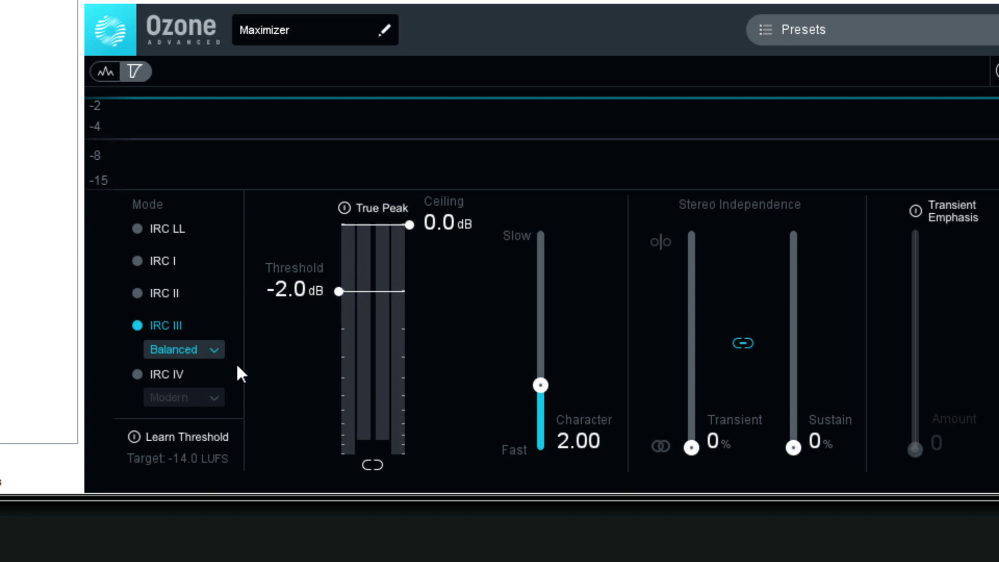
{"action": "left_click", "coordinate": [205, 351]}
{"action": "left_click", "coordinate": [185, 422]}
{"action": "left_click", "coordinate": [207, 353]}
{"action": "left_click", "coordinate": [191, 443]}
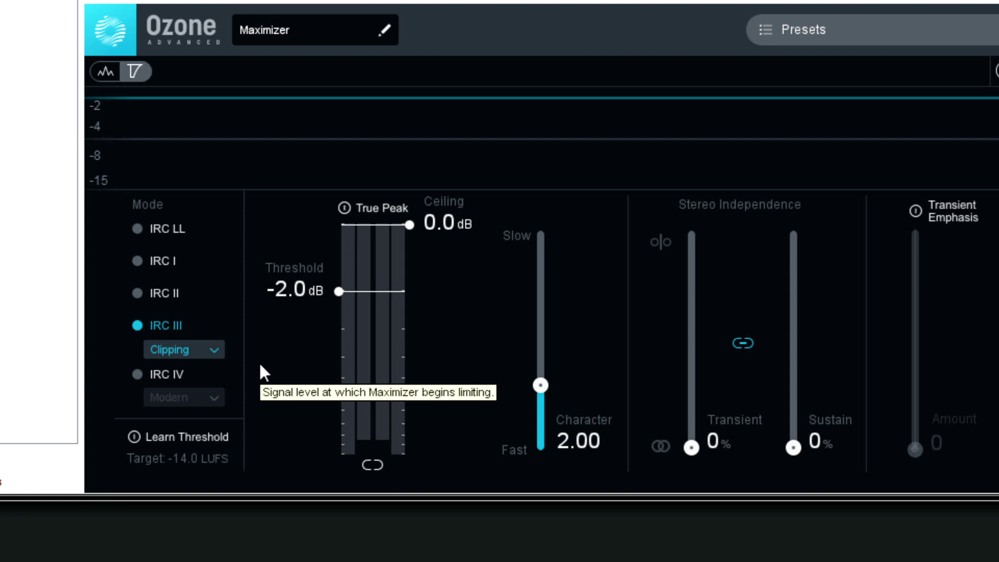
{"action": "left_click", "coordinate": [166, 374]}
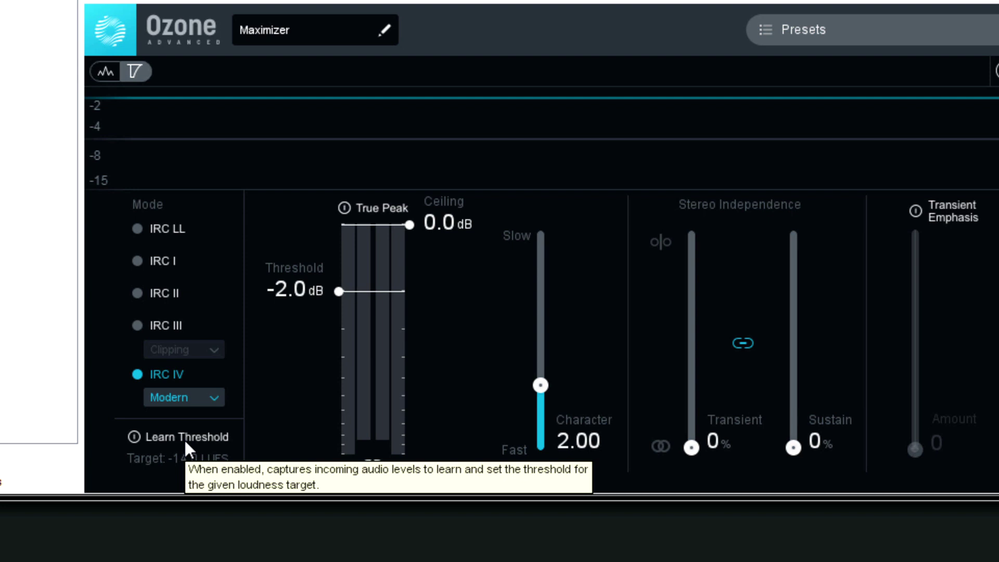
Enable Learn Threshold, toggling it off and on so it stays enabled for -14.0 LUFS.
{"action": "left_click", "coordinate": [183, 439]}
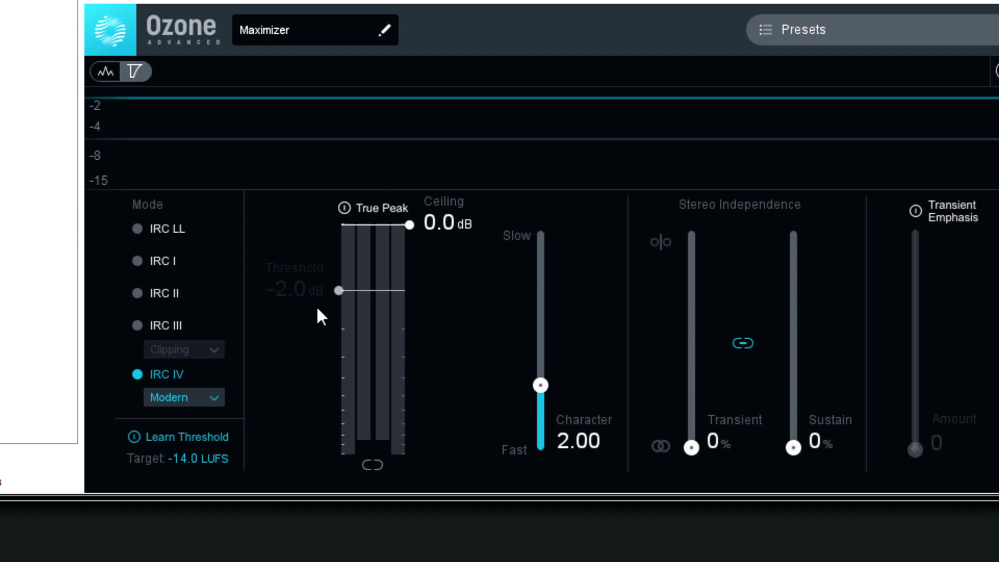
{"action": "left_click", "coordinate": [179, 431]}
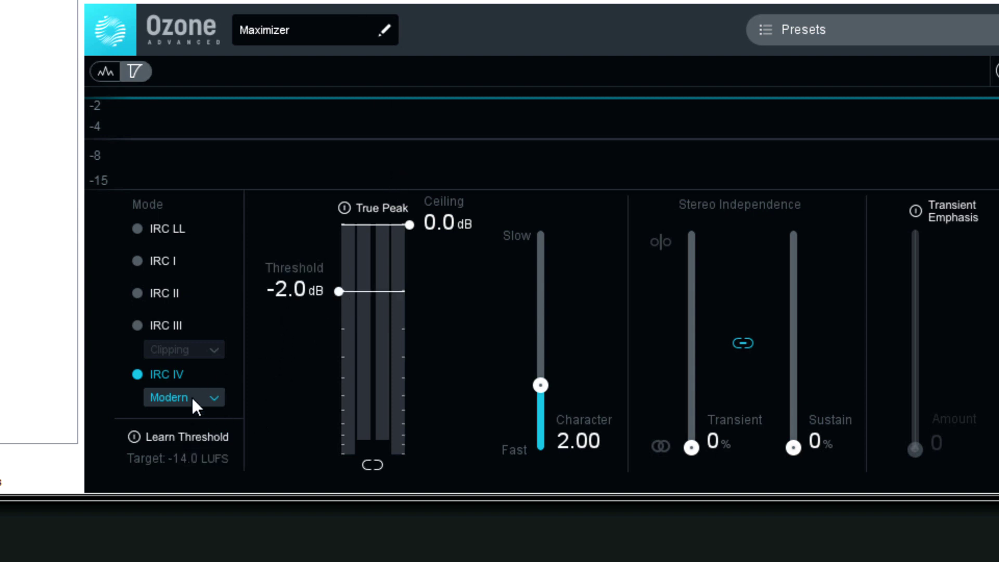
{"action": "left_click", "coordinate": [195, 437]}
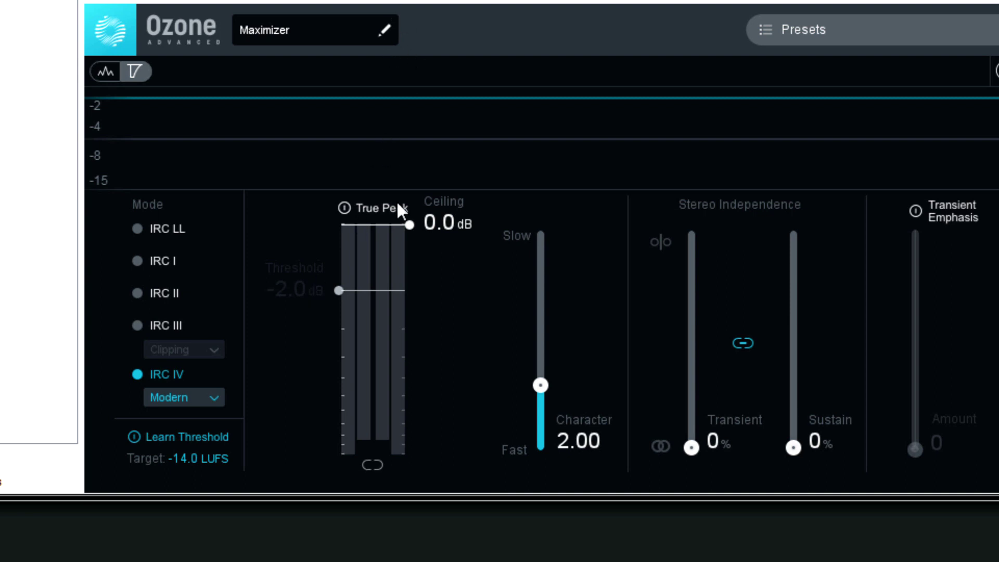
Enable True Peak limiting and toggle Learn Threshold off and back on.
{"action": "double_click", "coordinate": [446, 223]}
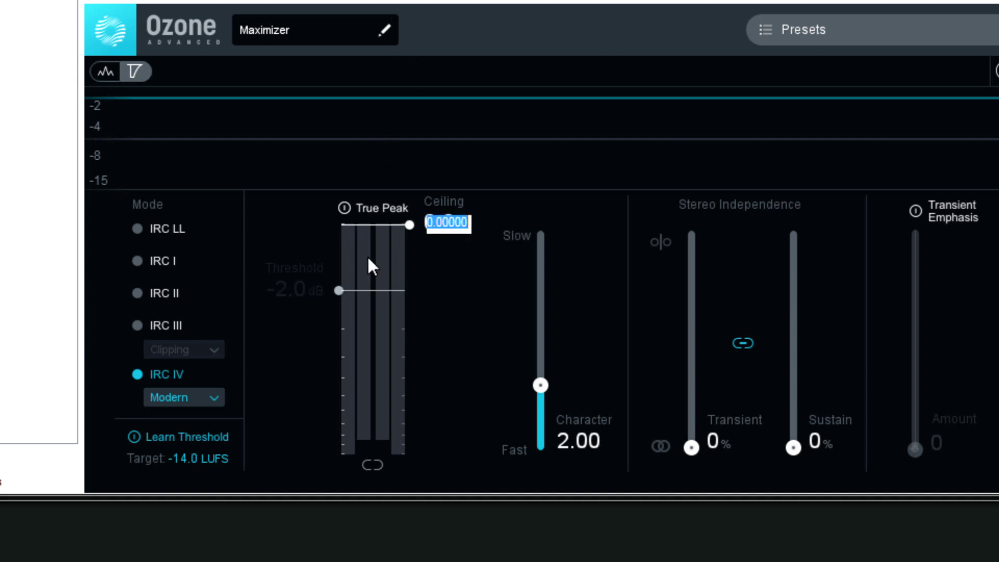
{"action": "left_click", "coordinate": [305, 261]}
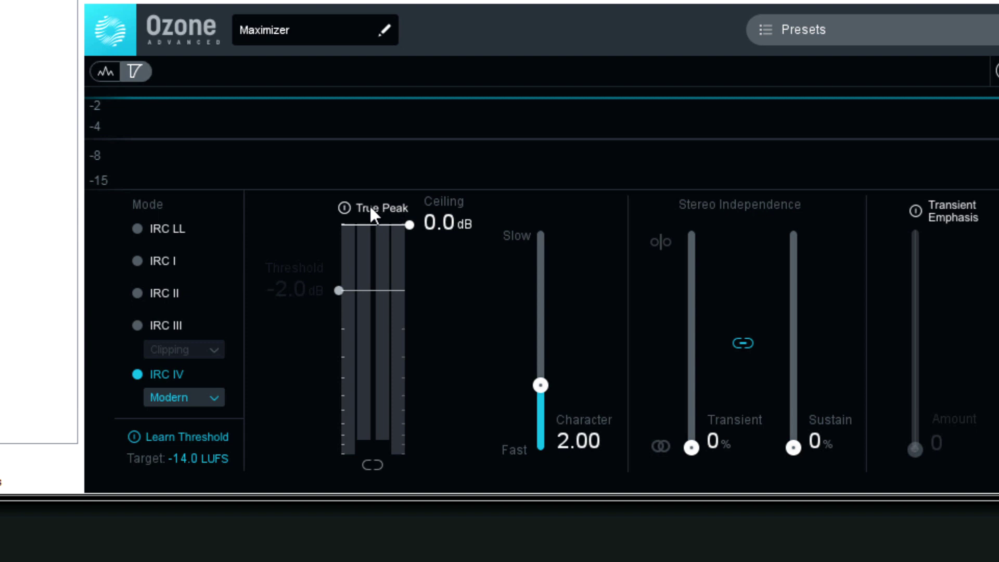
{"action": "mouse_move", "coordinate": [370, 206]}
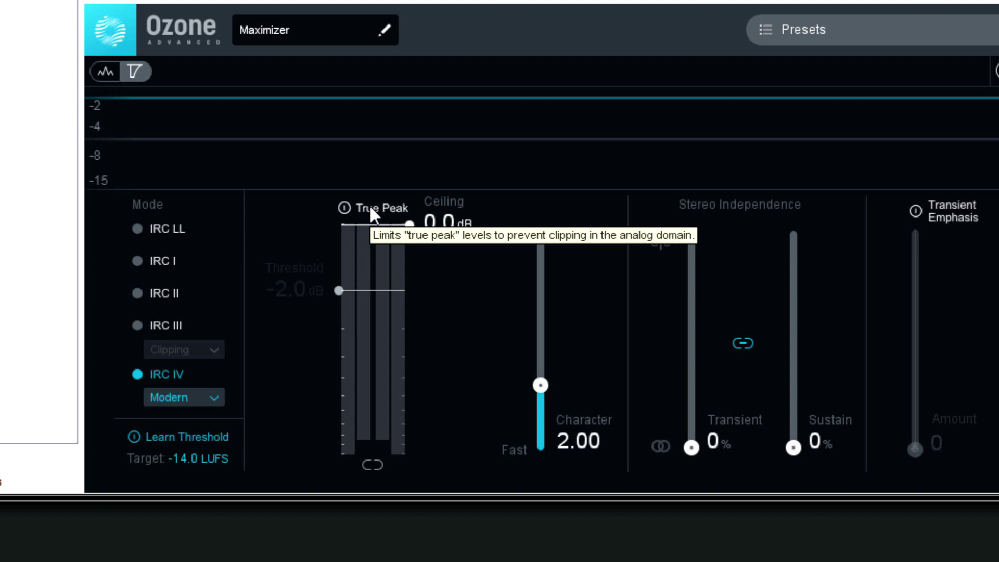
{"action": "left_click", "coordinate": [370, 206]}
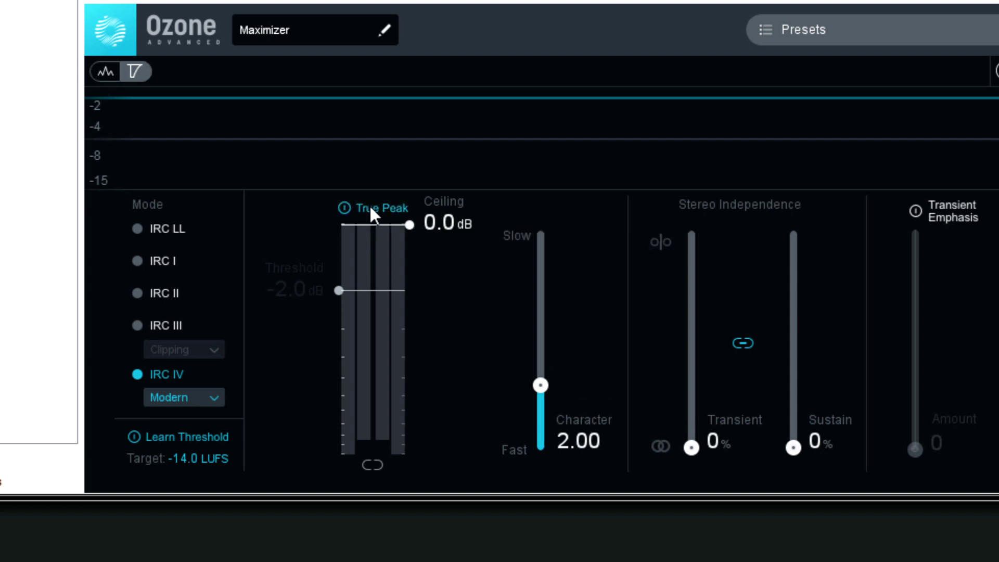
{"action": "left_click", "coordinate": [167, 438]}
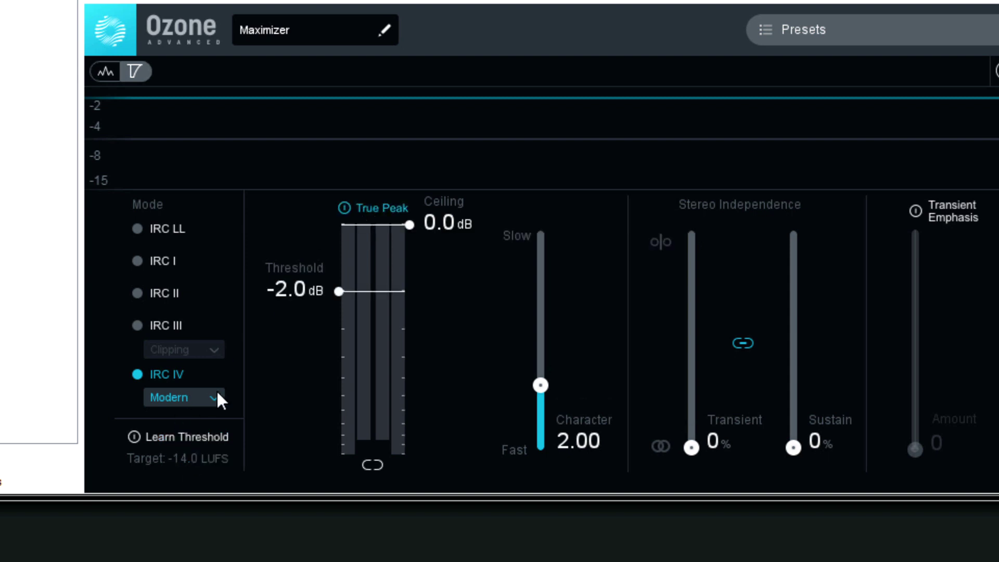
{"action": "left_click", "coordinate": [184, 436]}
Set the ceiling to -1.0 dB.
{"action": "double_click", "coordinate": [442, 218]}
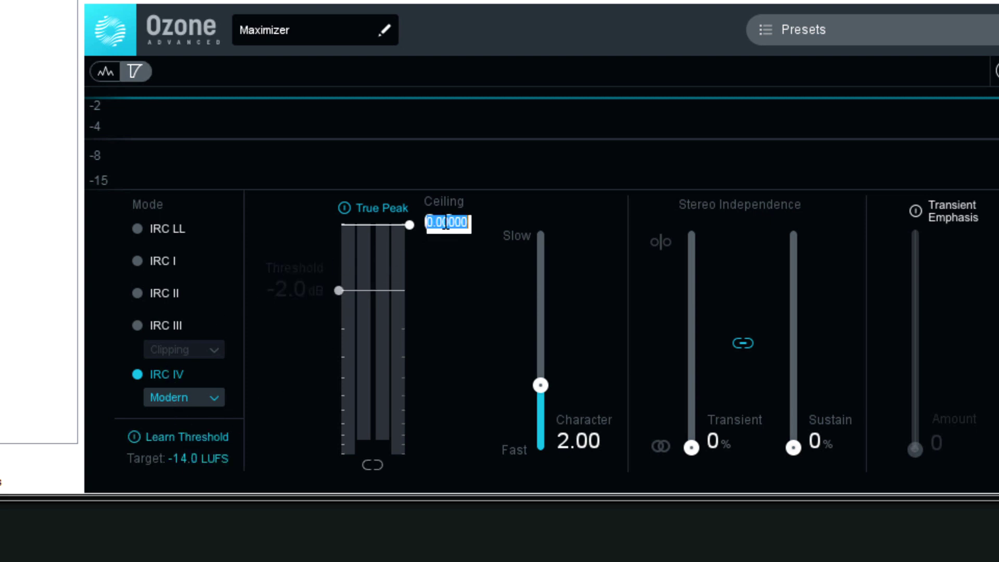
{"action": "key", "text": "Return"}
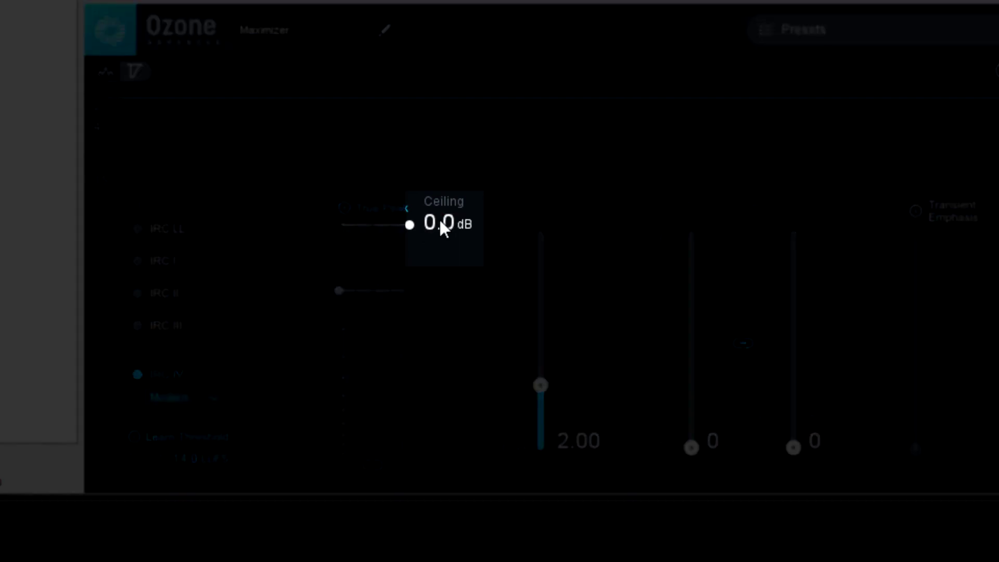
{"action": "mouse_move", "coordinate": [440, 221]}
{"action": "left_mouse_down"}
{"action": "mouse_move", "coordinate": [439, 238]}
{"action": "mouse_move", "coordinate": [442, 206]}
{"action": "mouse_move", "coordinate": [439, 221]}
{"action": "left_mouse_up"}
{"action": "double_click", "coordinate": [439, 221]}
{"action": "type", "text": "-1"}
{"action": "key", "text": "Return"}
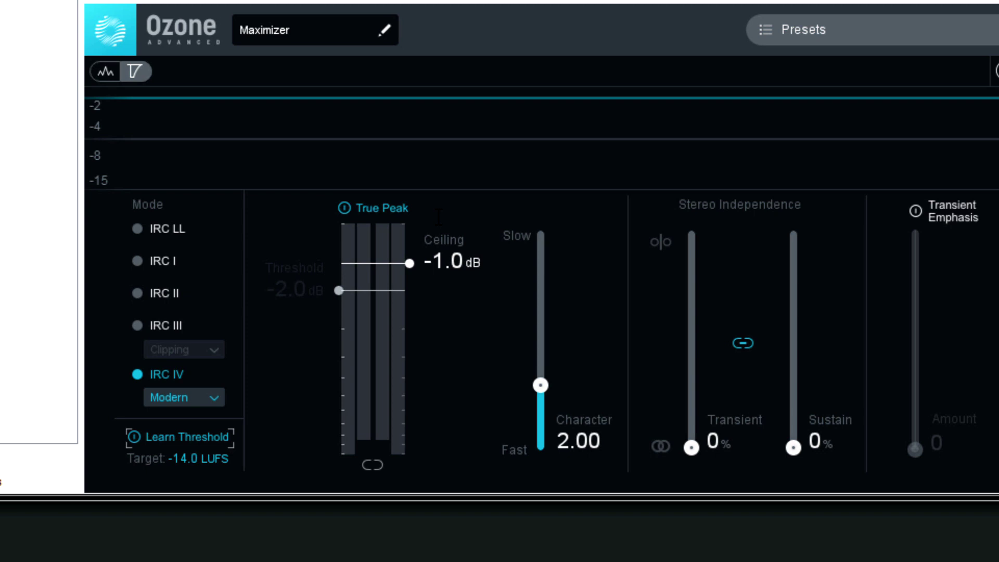
Audition ceilings of -0.7 dB and then -0.3 dB.
{"action": "double_click", "coordinate": [448, 270]}
{"action": "type", "text": "0.7"}
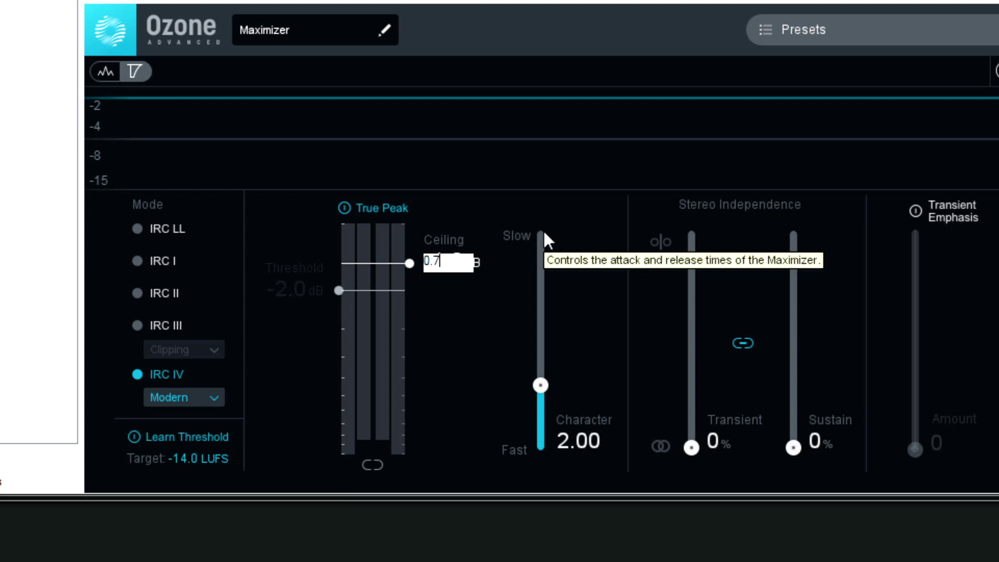
{"action": "key", "text": "Return"}
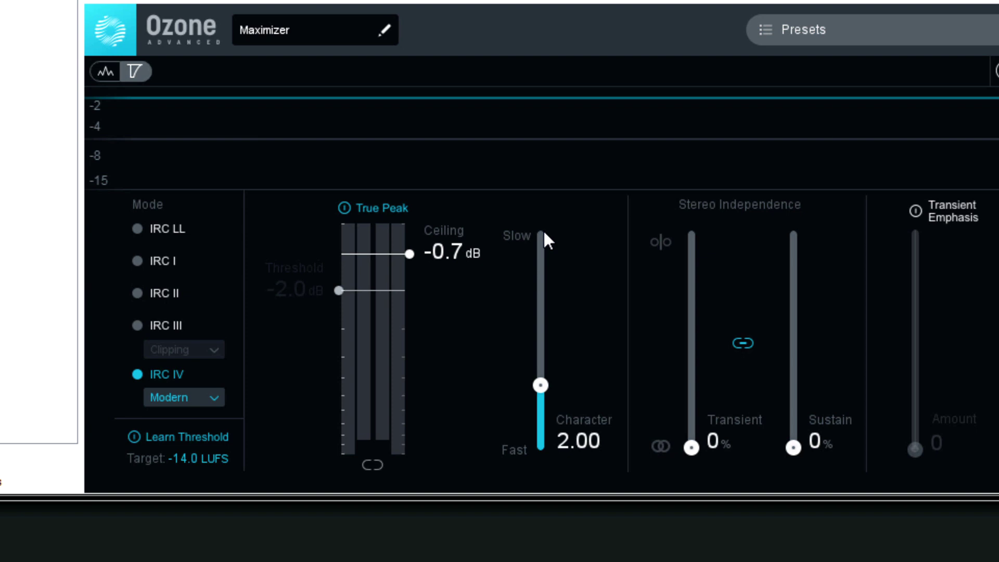
{"action": "double_click", "coordinate": [469, 252]}
{"action": "type", "text": "-0.3"}
{"action": "key", "text": "Return"}
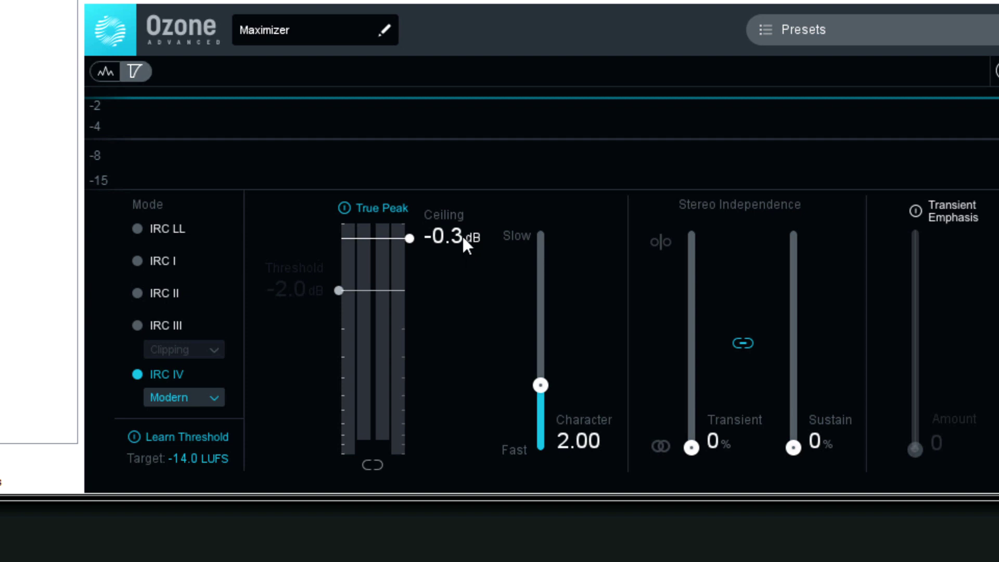
Step the ceiling back to -0.7 and -1.0 dB, then raise it to 0.0 dB.
{"action": "double_click", "coordinate": [463, 238]}
{"action": "type", "text": "-0.7"}
{"action": "key", "text": "Return"}
{"action": "double_click", "coordinate": [457, 249]}
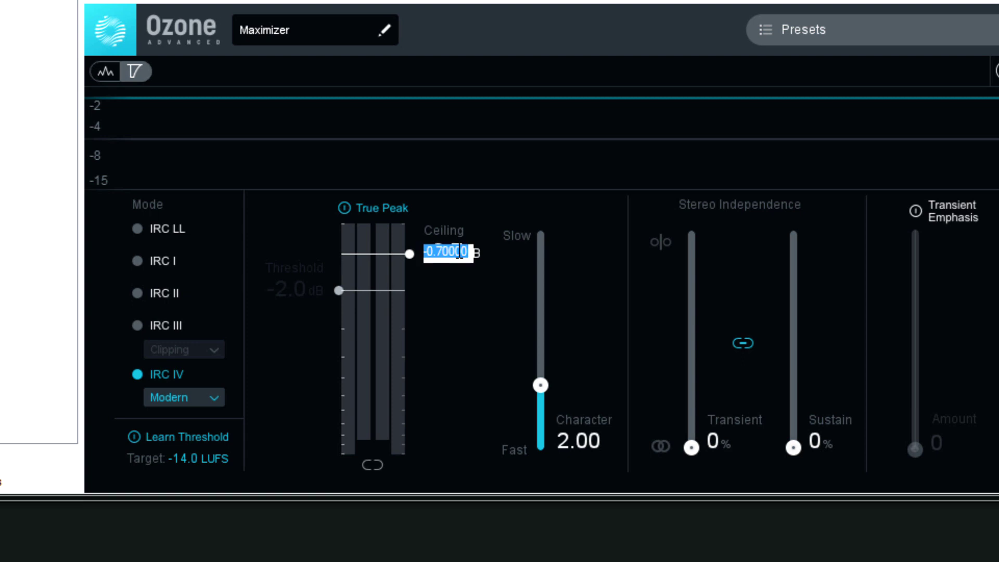
{"action": "type", "text": "-1"}
{"action": "key", "text": "Return"}
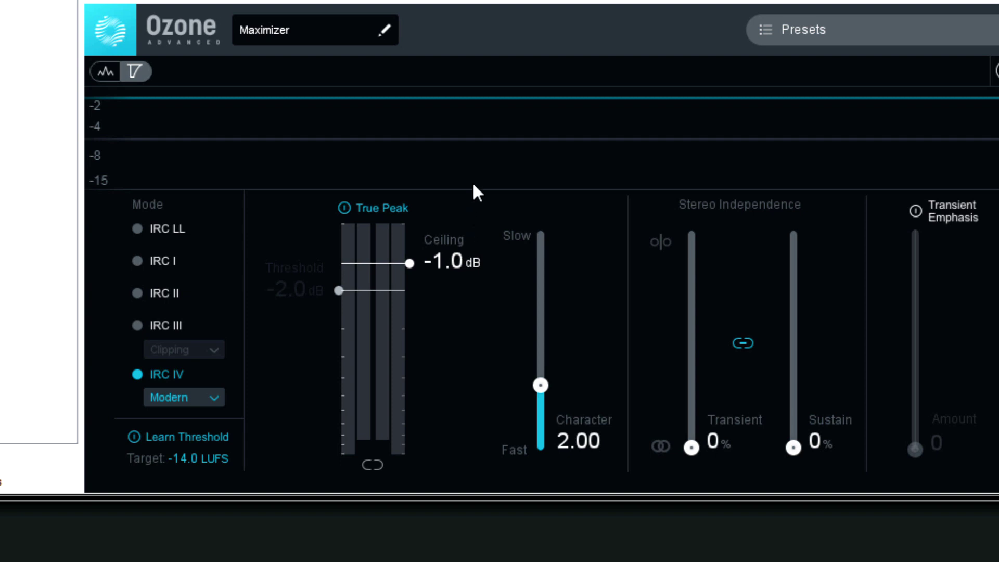
{"action": "left_click_drag", "start_coordinate": [447, 260], "coordinate": [449, 169]}
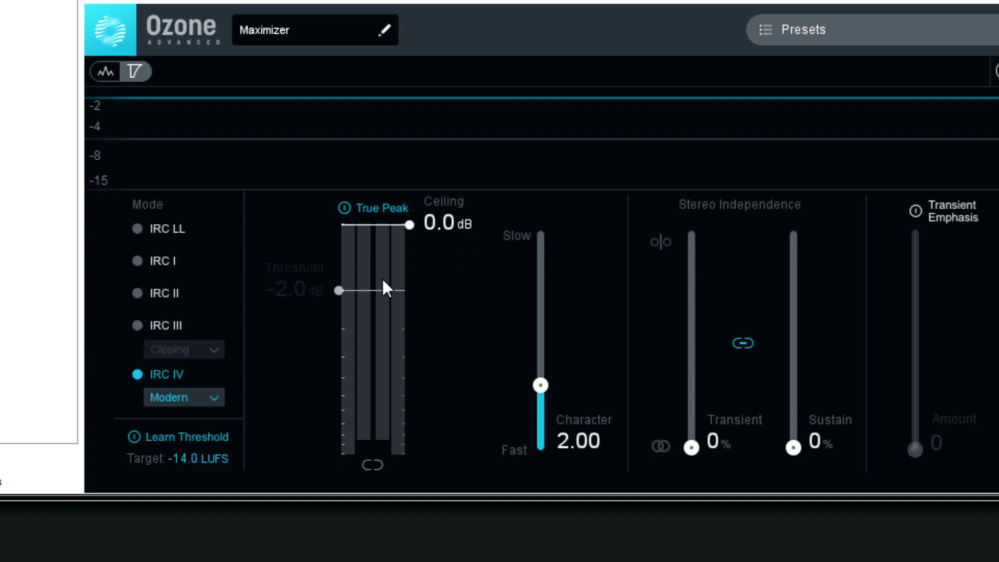
Compare IRC III against IRC IV Modern, keeping IRC IV Modern, and turn True Peak off.
{"action": "left_click", "coordinate": [179, 393]}
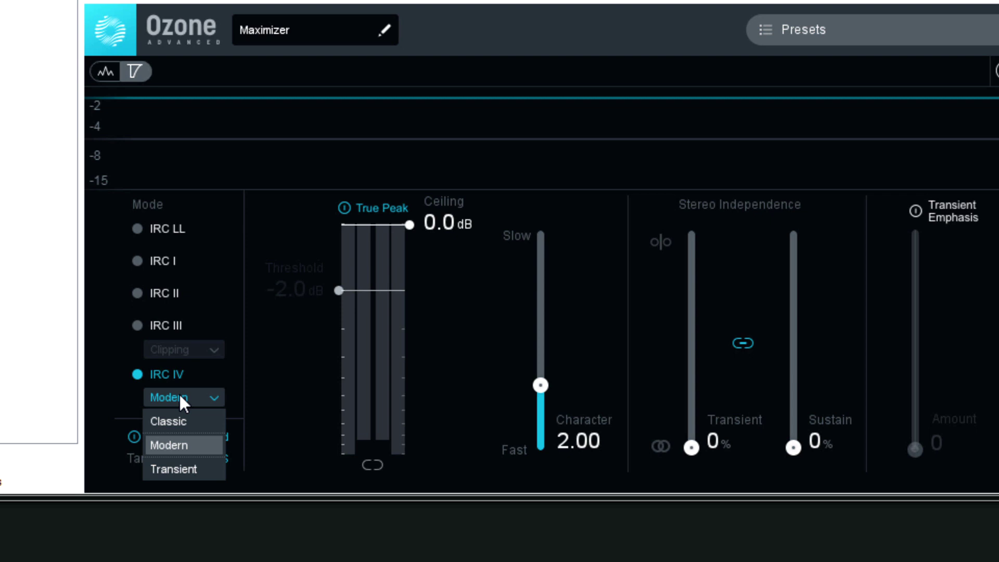
{"action": "left_click", "coordinate": [178, 394]}
{"action": "left_click", "coordinate": [162, 324]}
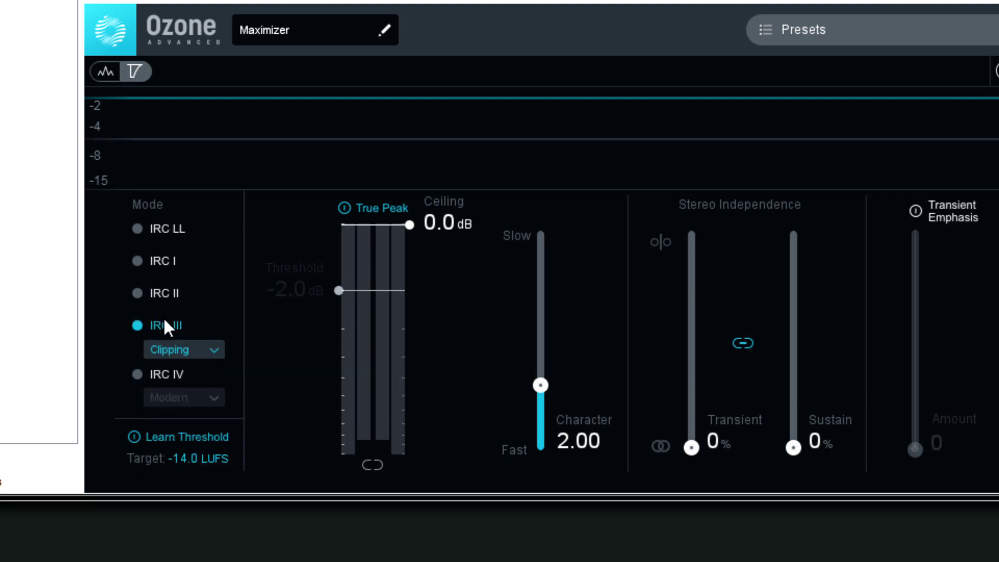
{"action": "left_click", "coordinate": [182, 351]}
{"action": "left_click", "coordinate": [185, 441]}
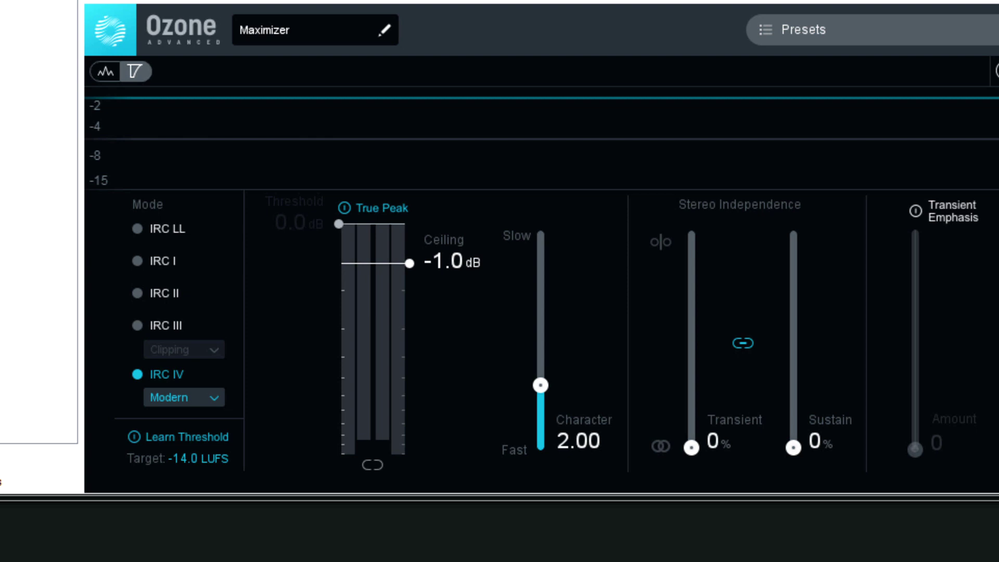
{"action": "left_click", "coordinate": [388, 208]}
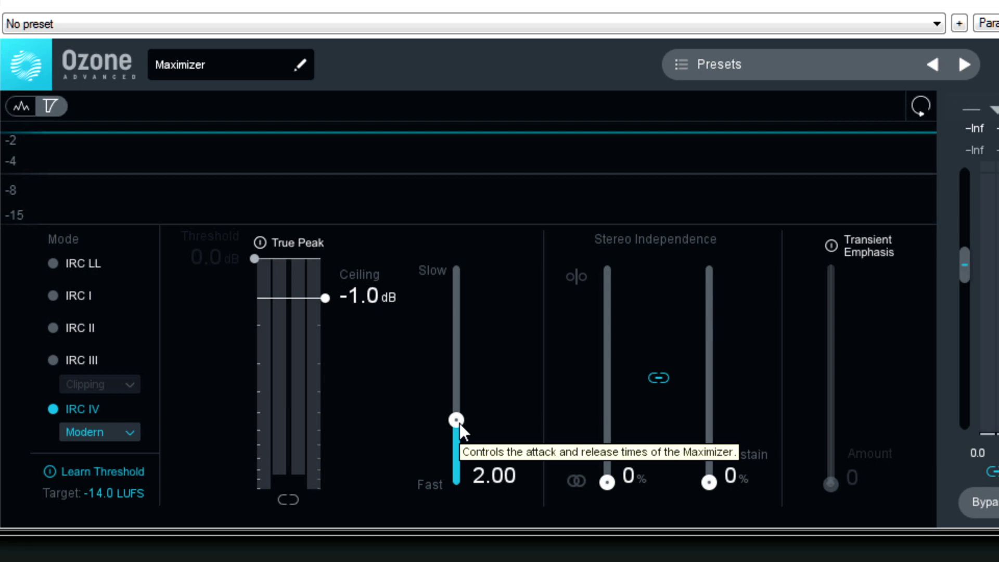
{"action": "mouse_move", "coordinate": [460, 423]}
{"action": "left_mouse_down"}
{"action": "mouse_move", "coordinate": [441, 195]}
{"action": "mouse_move", "coordinate": [458, 405]}
{"action": "left_mouse_up"}
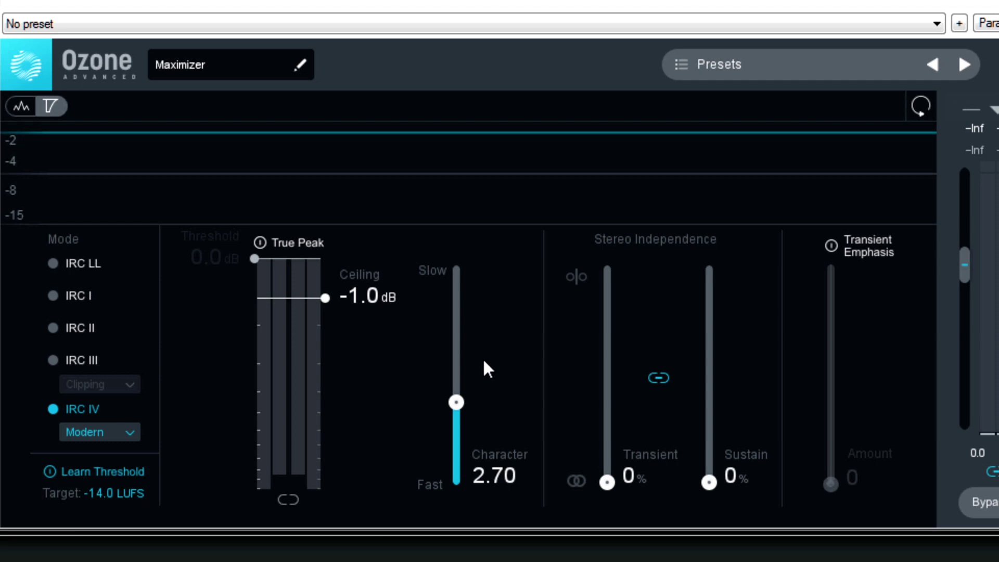
{"action": "left_click_drag", "start_coordinate": [465, 401], "coordinate": [461, 420]}
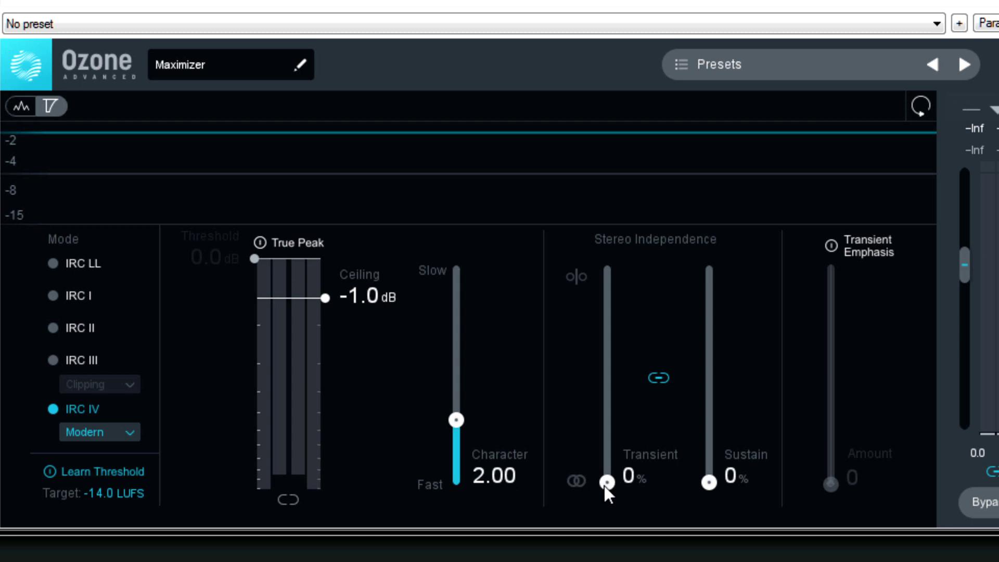
Sweep the linked Transient and Sustain independence between 0% and 100%, ending at 0%.
{"action": "left_click_drag", "start_coordinate": [604, 486], "coordinate": [602, 515]}
{"action": "left_click_drag", "start_coordinate": [613, 481], "coordinate": [598, 255]}
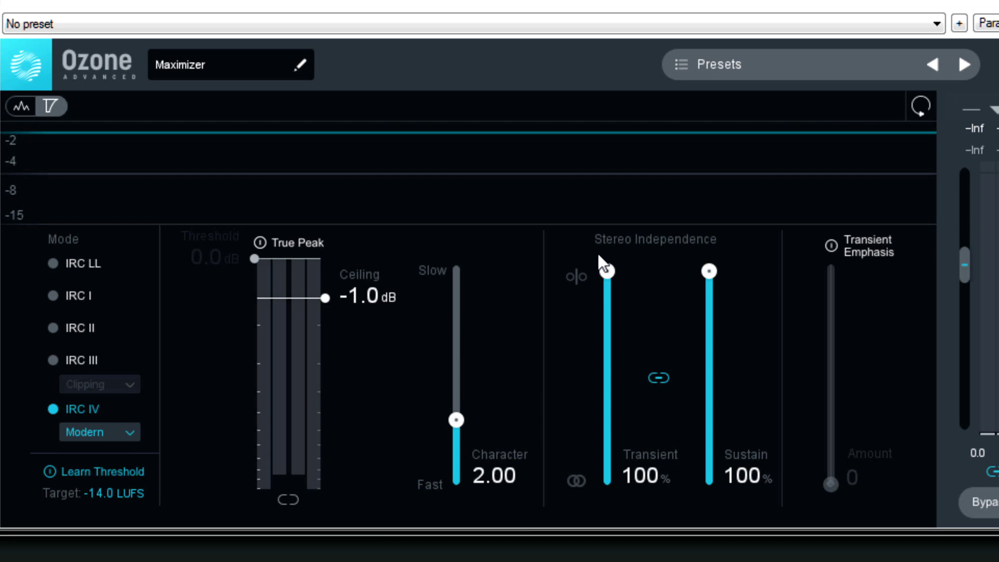
{"action": "left_click_drag", "start_coordinate": [610, 277], "coordinate": [594, 384]}
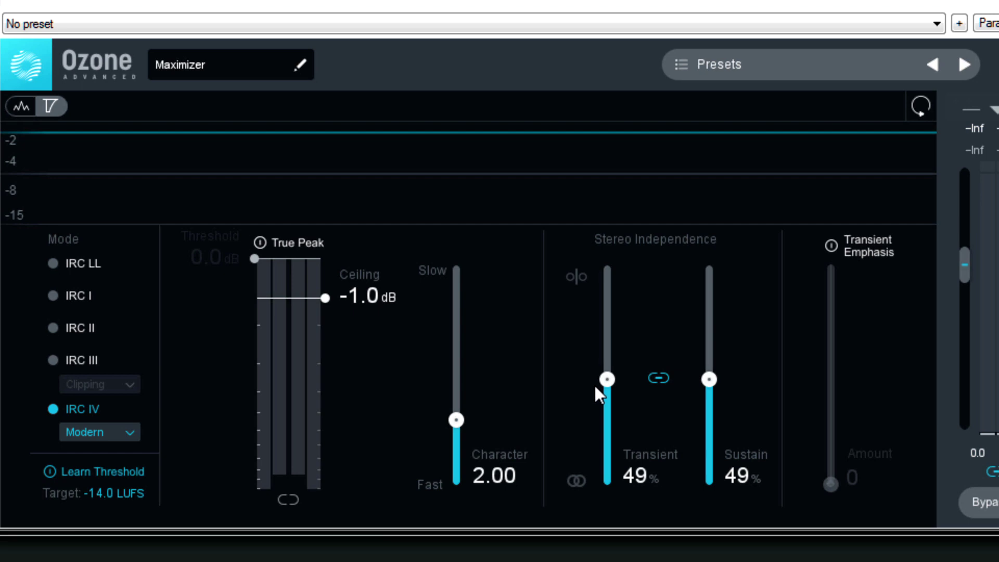
{"action": "left_click_drag", "start_coordinate": [607, 374], "coordinate": [617, 248]}
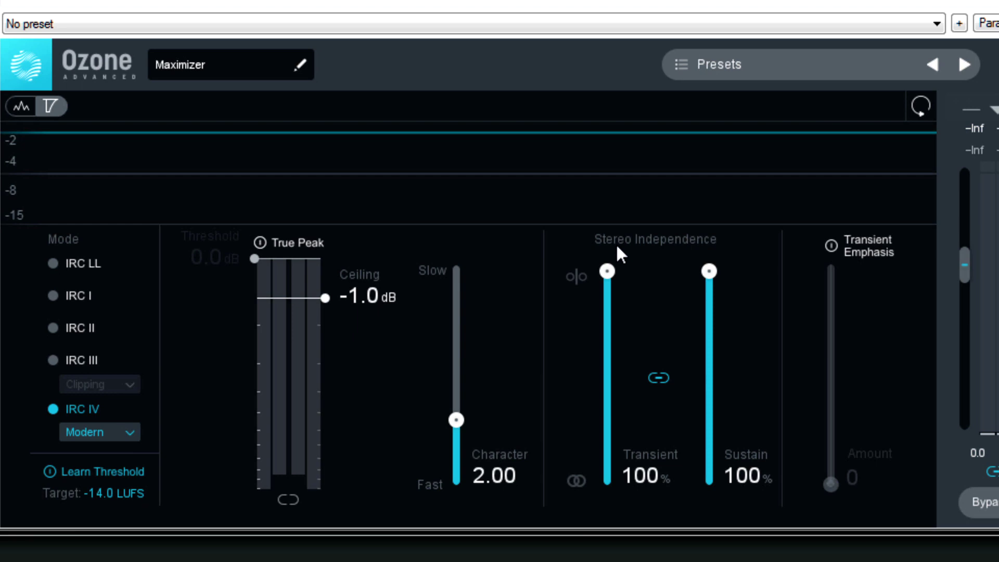
{"action": "left_click_drag", "start_coordinate": [616, 246], "coordinate": [612, 372]}
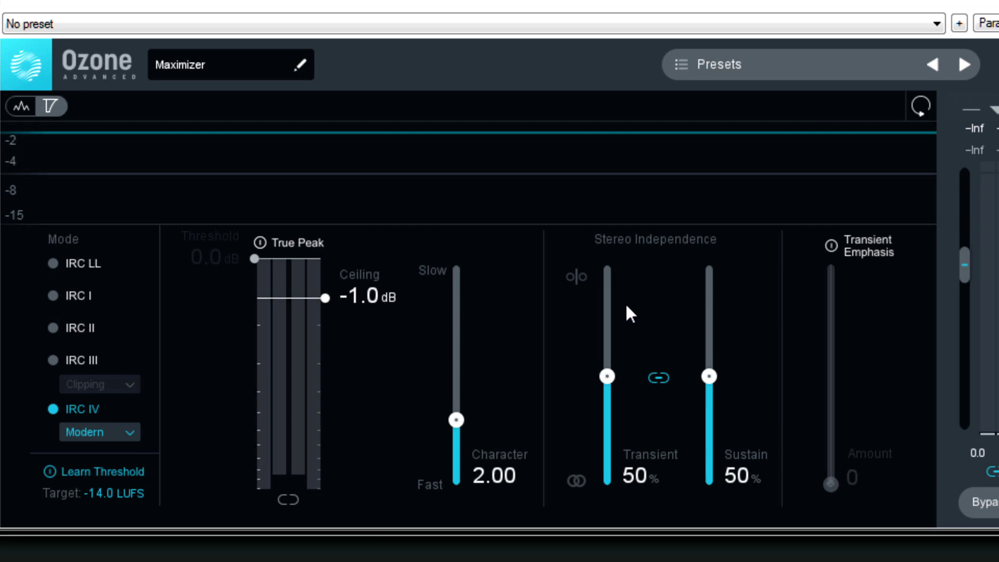
{"action": "left_click_drag", "start_coordinate": [606, 377], "coordinate": [624, 530]}
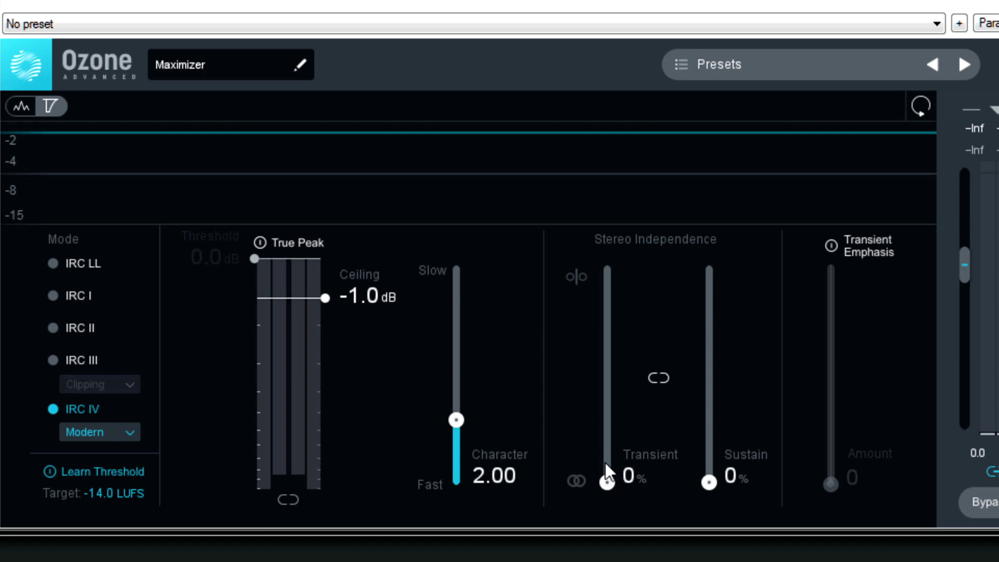
Raise Transient alone to about 77% and adjust Sustain, then return them to 0%.
{"action": "left_click_drag", "start_coordinate": [607, 482], "coordinate": [607, 316]}
{"action": "left_click_drag", "start_coordinate": [716, 483], "coordinate": [702, 500]}
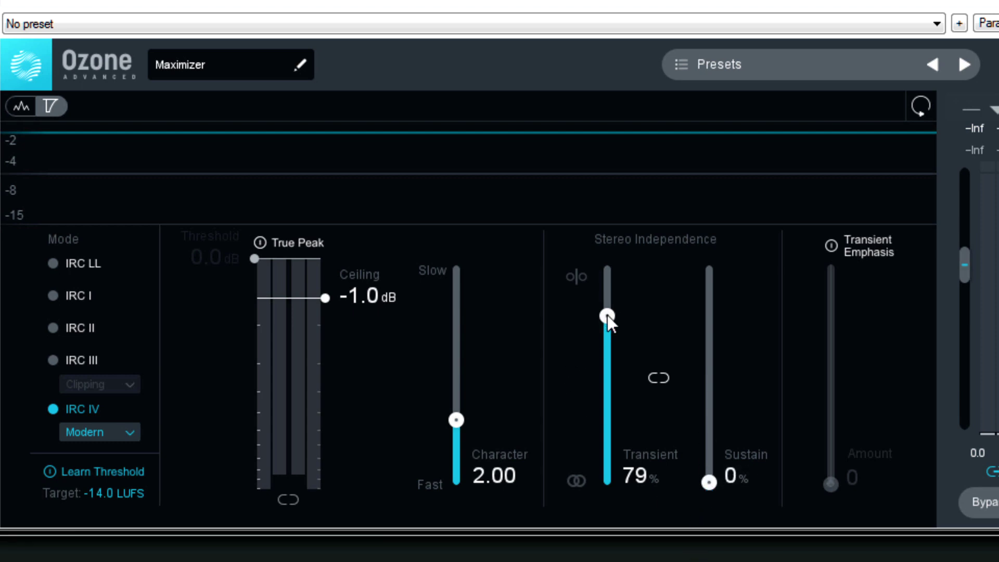
{"action": "left_click_drag", "start_coordinate": [608, 315], "coordinate": [601, 489]}
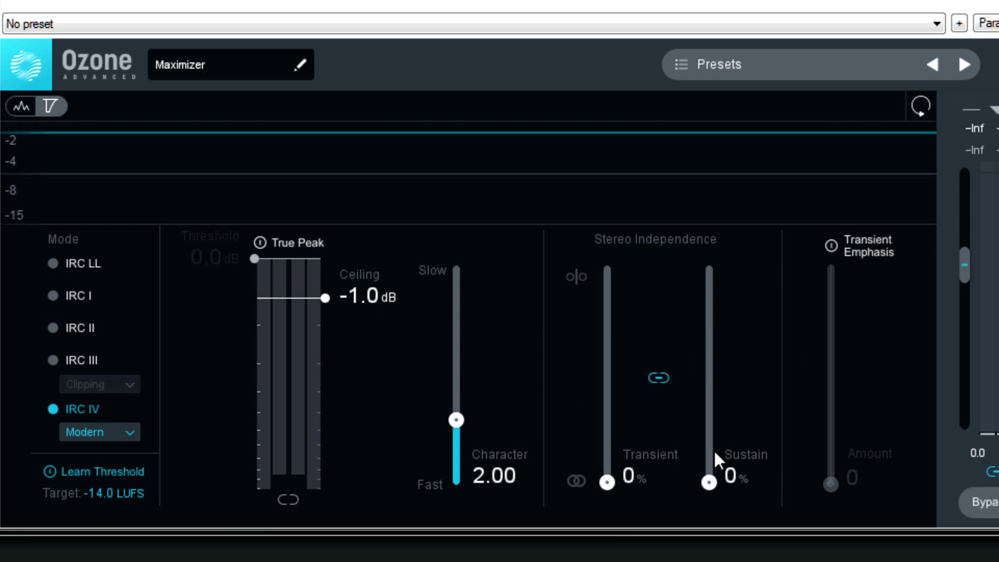
{"action": "left_click_drag", "start_coordinate": [713, 482], "coordinate": [715, 511]}
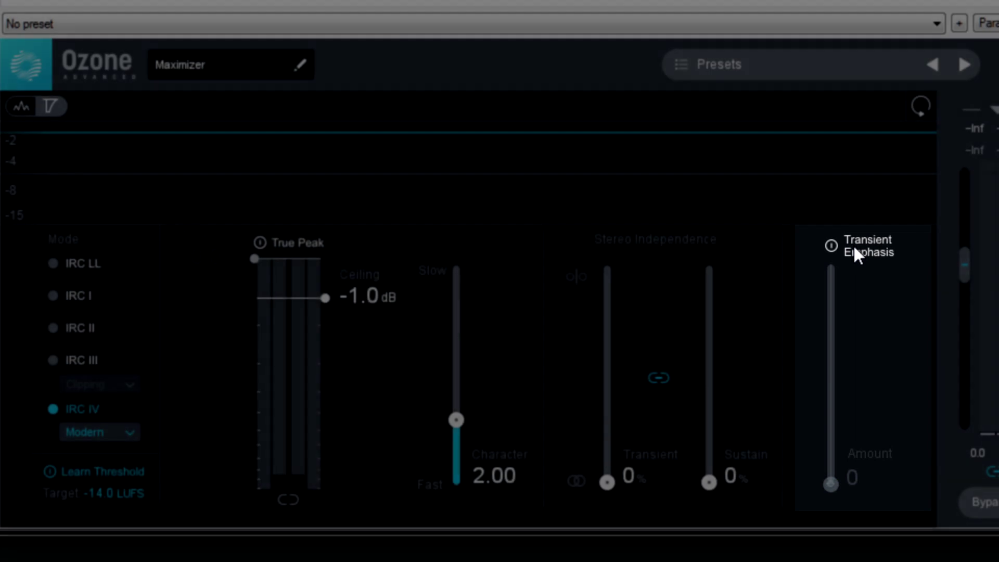
{"action": "left_click", "coordinate": [855, 247]}
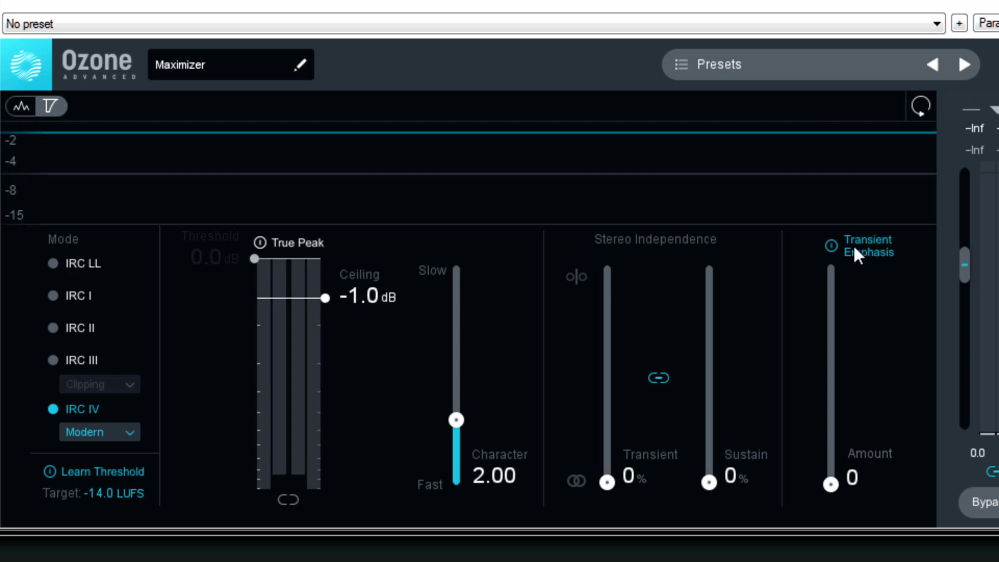
{"action": "left_click", "coordinate": [855, 247]}
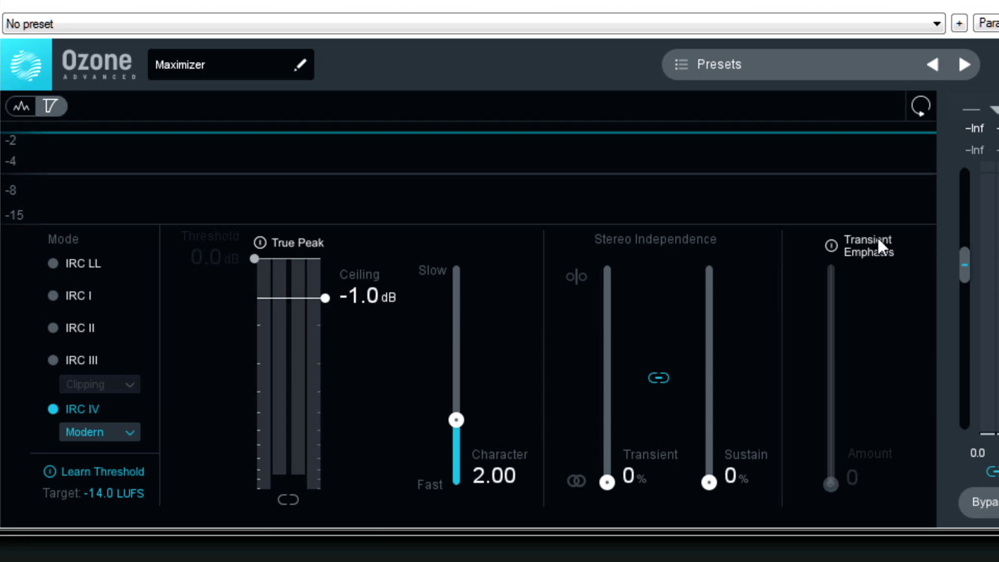
{"action": "left_click", "coordinate": [879, 240]}
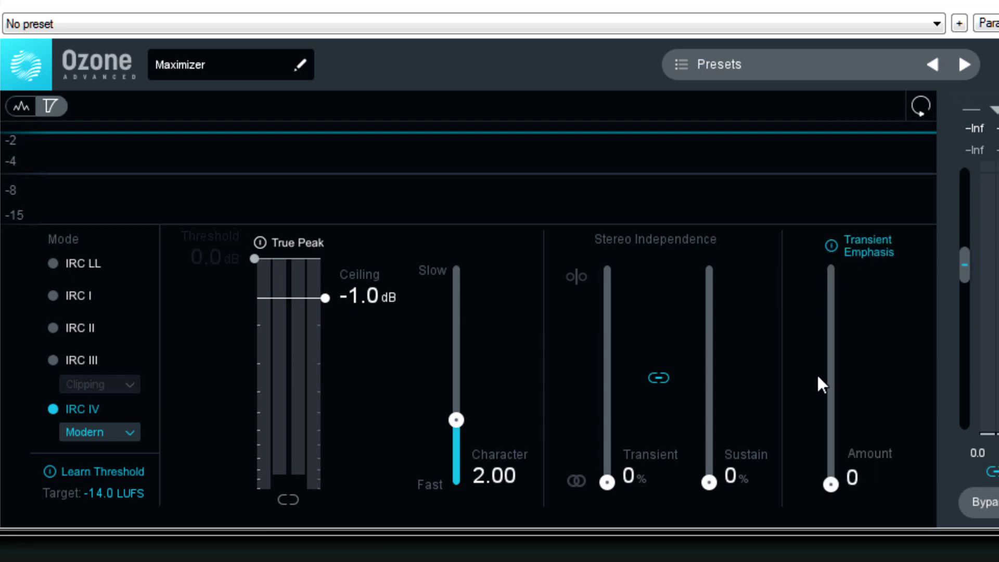
Turn Transient Emphasis off again and load the Classic High End preset.
{"action": "left_click", "coordinate": [872, 247]}
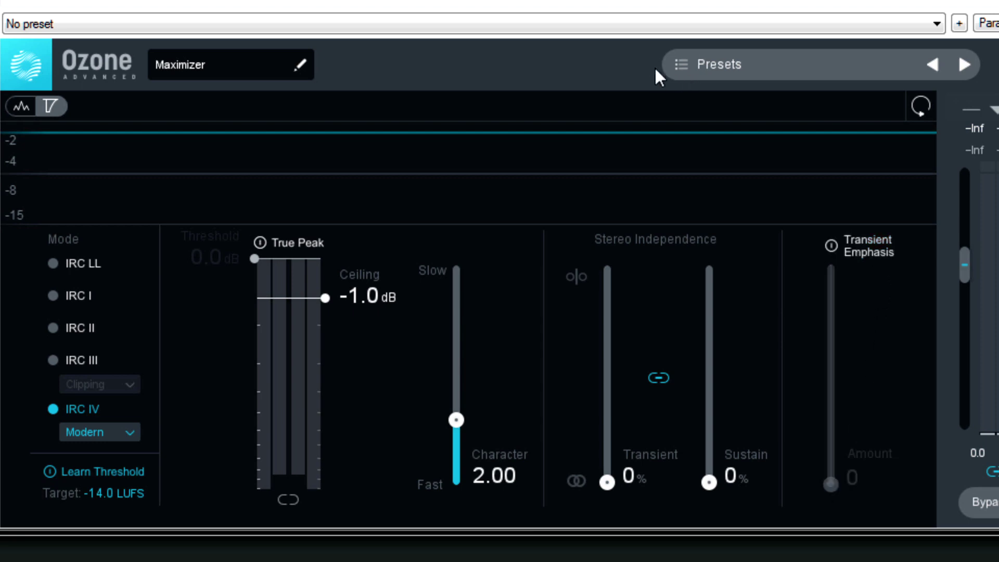
{"action": "left_click", "coordinate": [766, 73]}
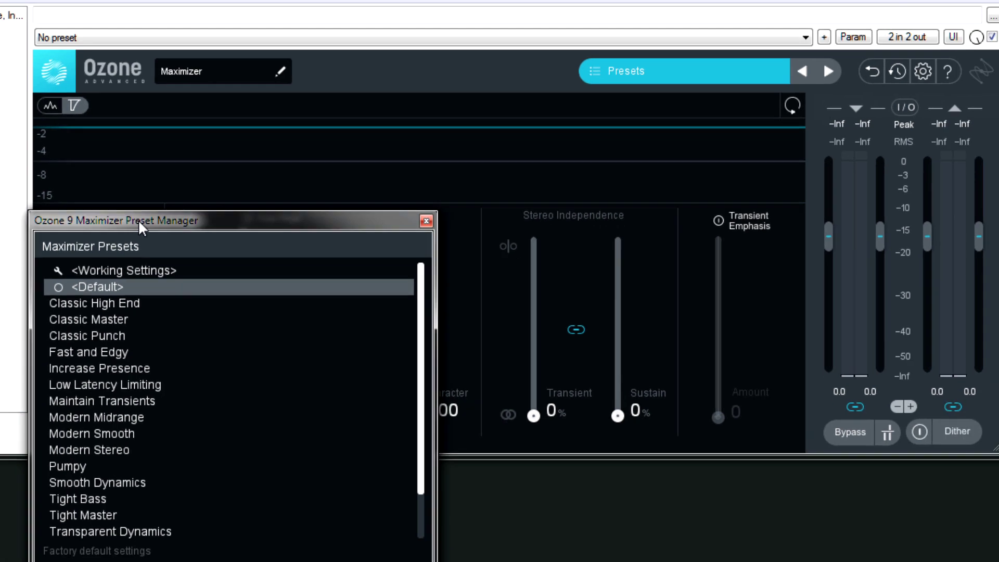
{"action": "left_click_drag", "start_coordinate": [136, 245], "coordinate": [596, 127]}
{"action": "left_click_drag", "start_coordinate": [495, 121], "coordinate": [499, 119]}
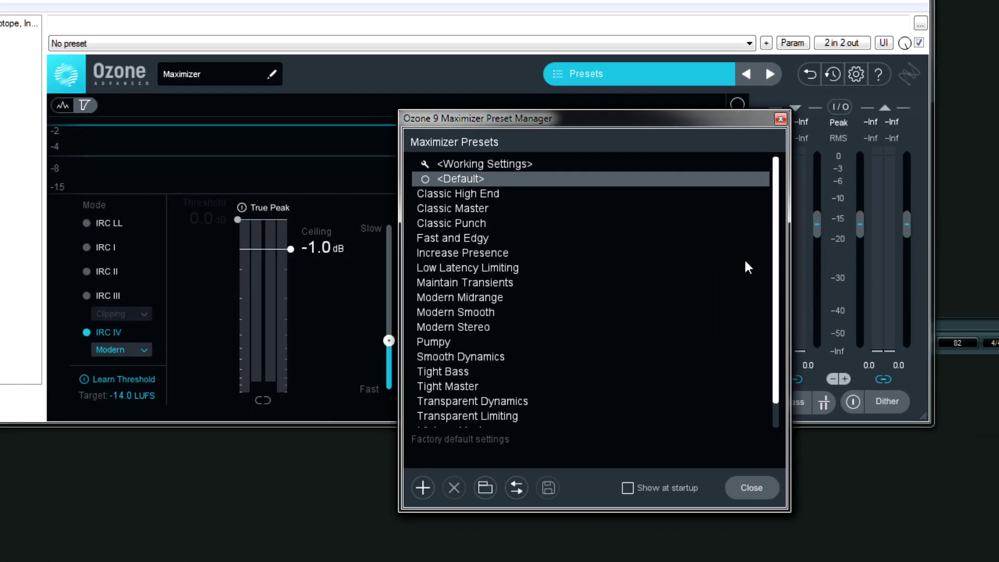
{"action": "left_click", "coordinate": [485, 195]}
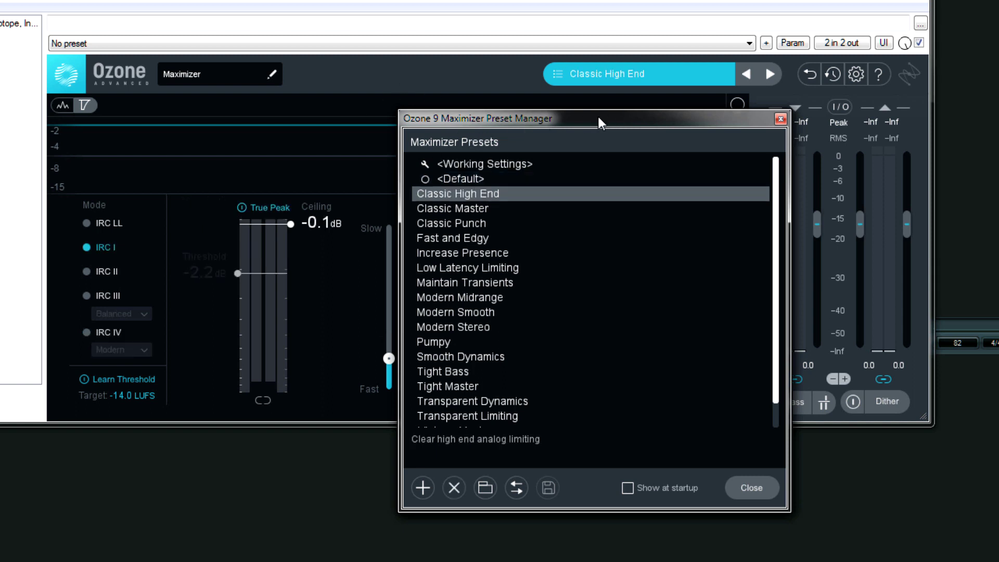
Move the Preset Manager aside and load Classic Master, then Classic Punch.
{"action": "left_click_drag", "start_coordinate": [600, 123], "coordinate": [887, 96]}
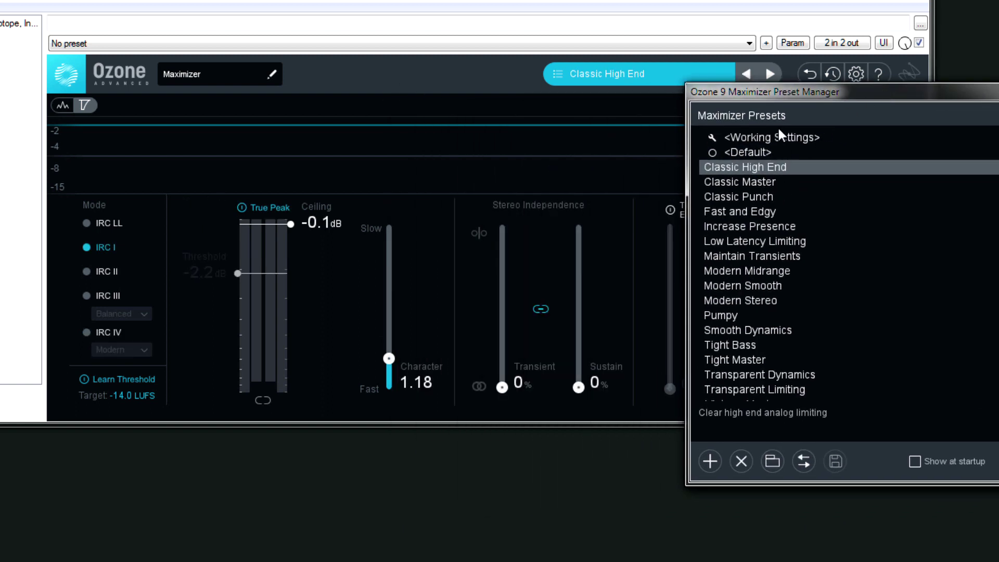
{"action": "left_click_drag", "start_coordinate": [841, 91], "coordinate": [877, 77]}
{"action": "left_click", "coordinate": [882, 177]}
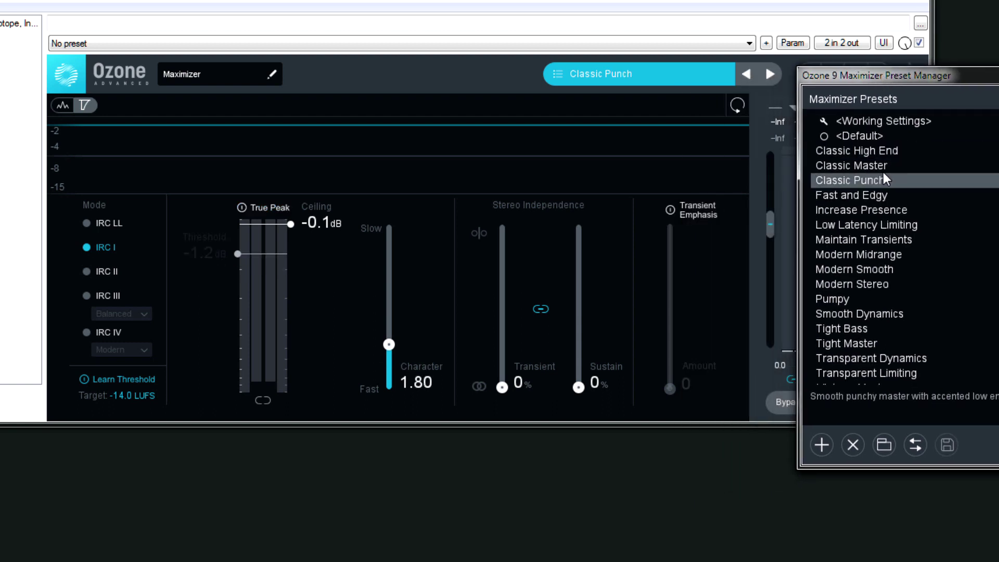
{"action": "left_click", "coordinate": [882, 165]}
{"action": "left_click", "coordinate": [898, 180]}
Step through Fast and Edgy, Increase Presence, Low Latency Limiting and Maintain Transients to Modern Stereo.
{"action": "key", "text": "Down"}
{"action": "key", "text": "Down"}
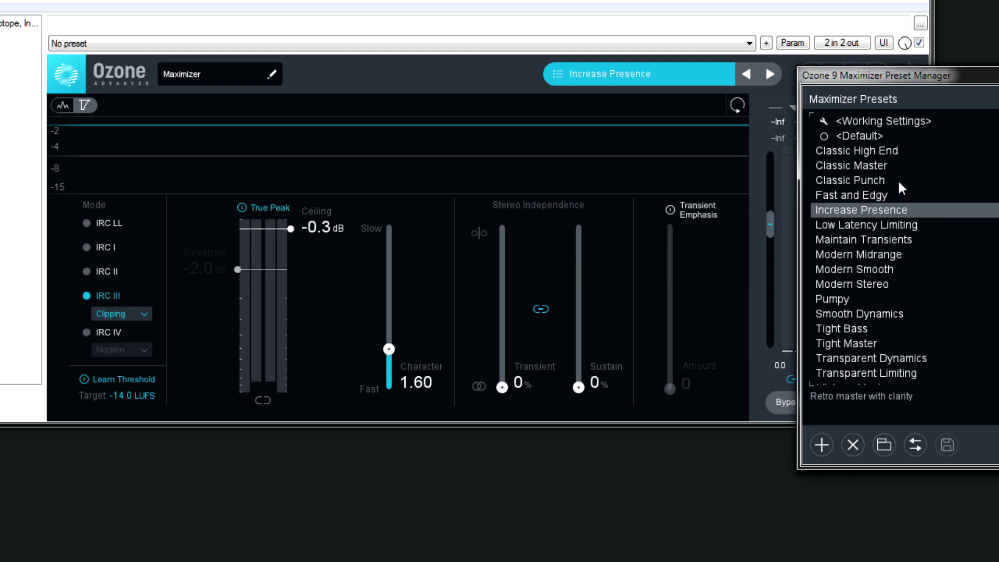
{"action": "key", "text": "Down"}
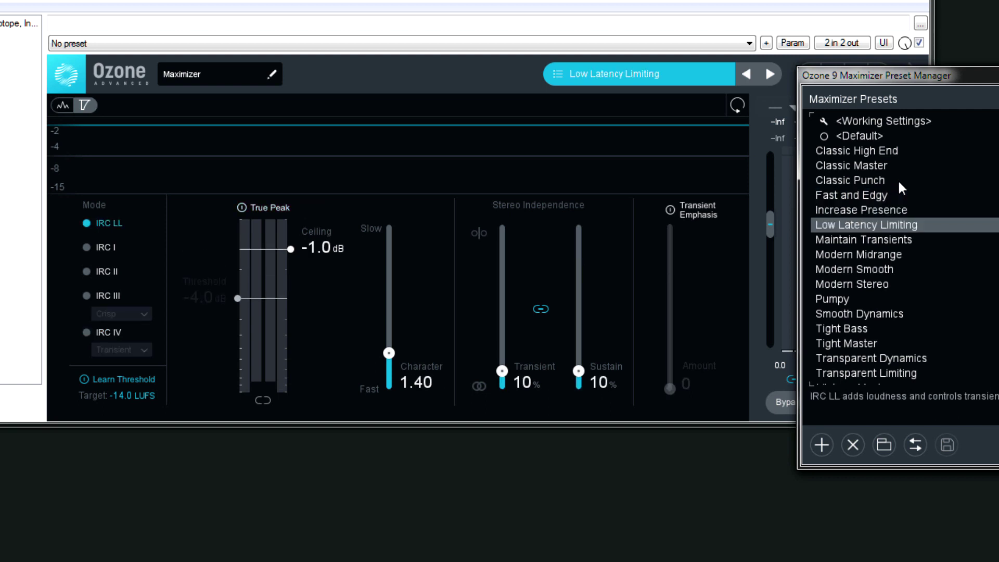
{"action": "key", "text": "Down"}
{"action": "key", "text": "Down"}
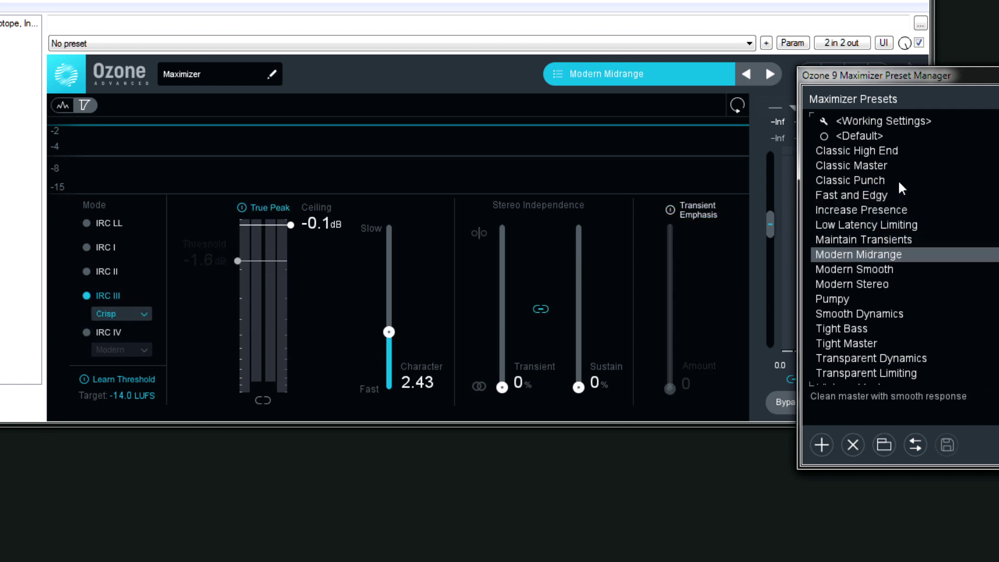
{"action": "key", "text": "Down"}
{"action": "key", "text": "Down"}
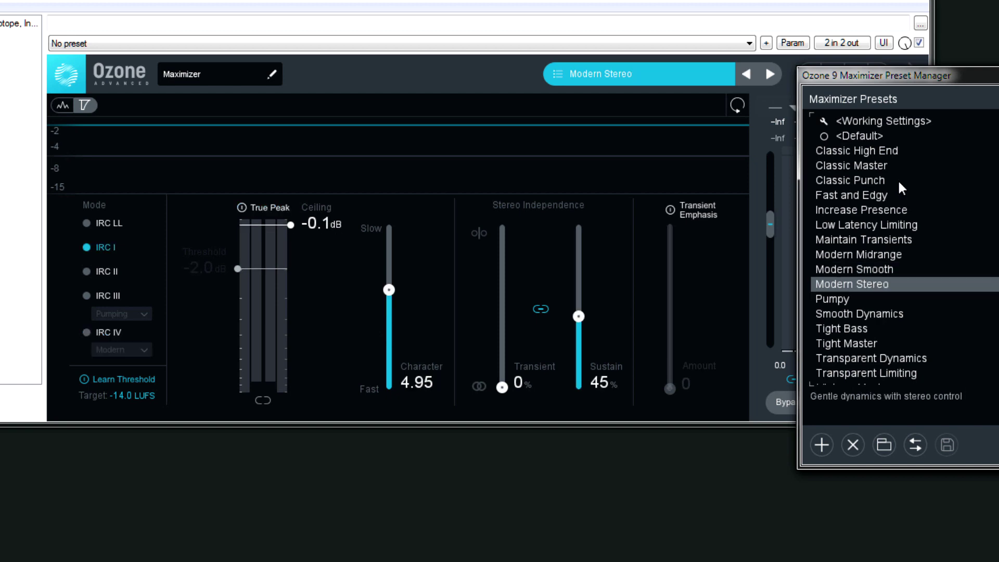
{"action": "key", "text": "Down"}
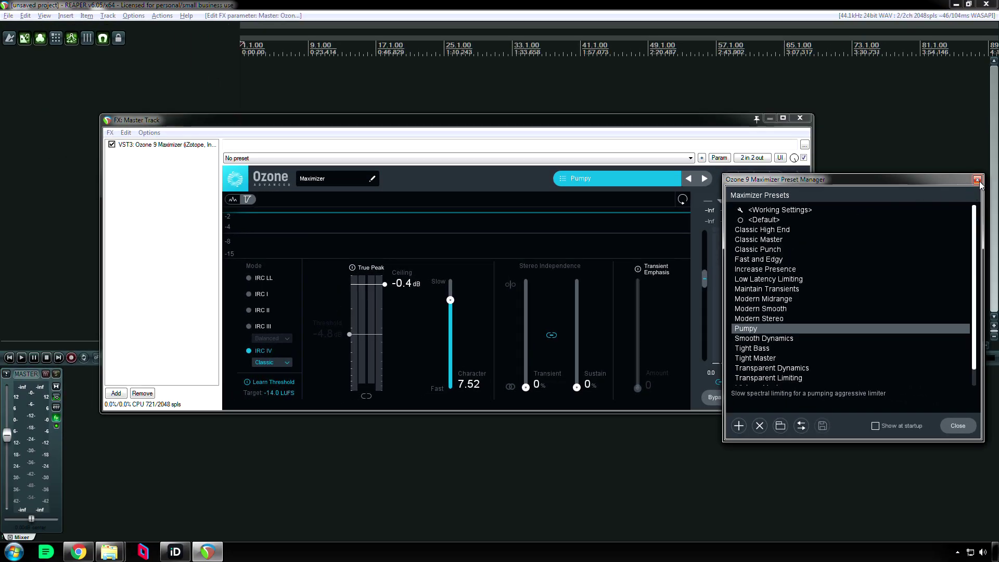
Close the Preset Manager with Pumpy in force and shift the FX: Master Track window left.
{"action": "left_click", "coordinate": [977, 180]}
{"action": "left_click_drag", "start_coordinate": [579, 125], "coordinate": [480, 120]}
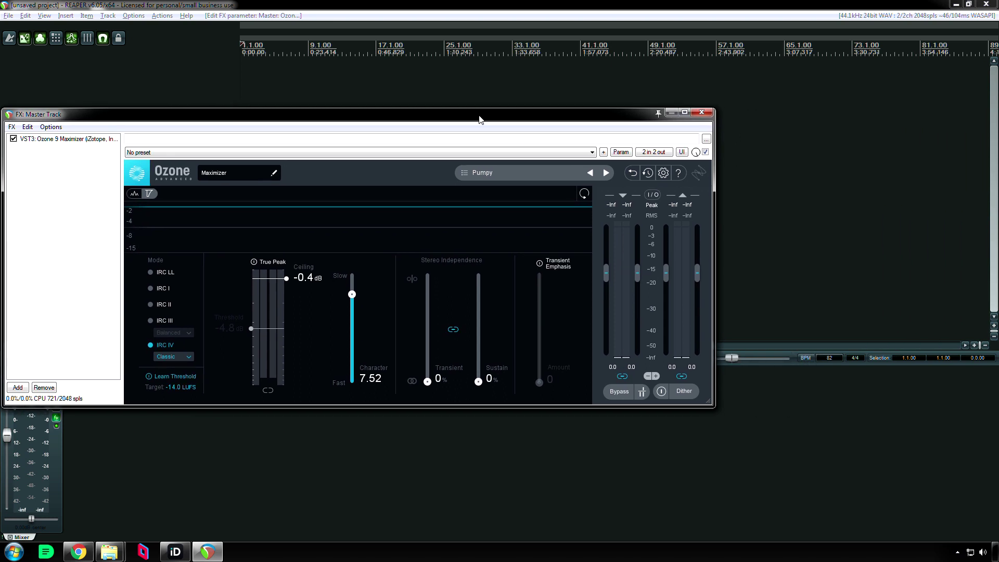